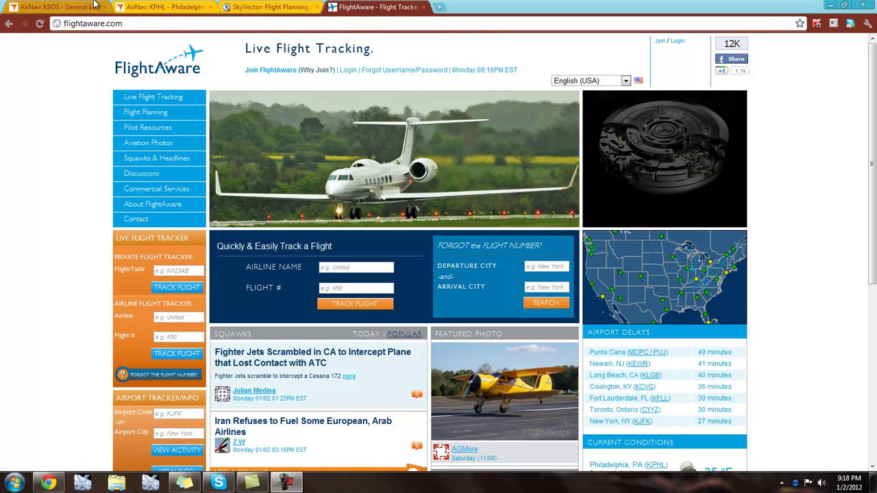
pyautogui.click(151, 5)
pyautogui.click(73, 5)
pyautogui.click(137, 6)
pyautogui.click(274, 6)
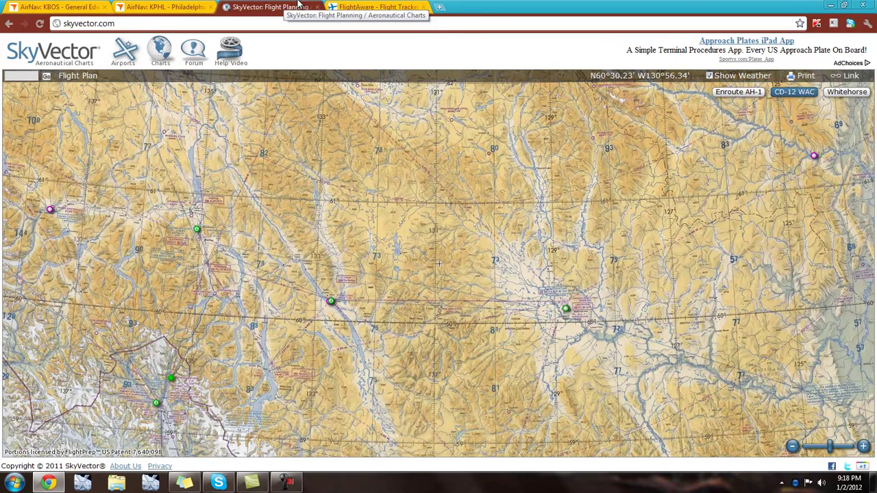
pyautogui.click(347, 6)
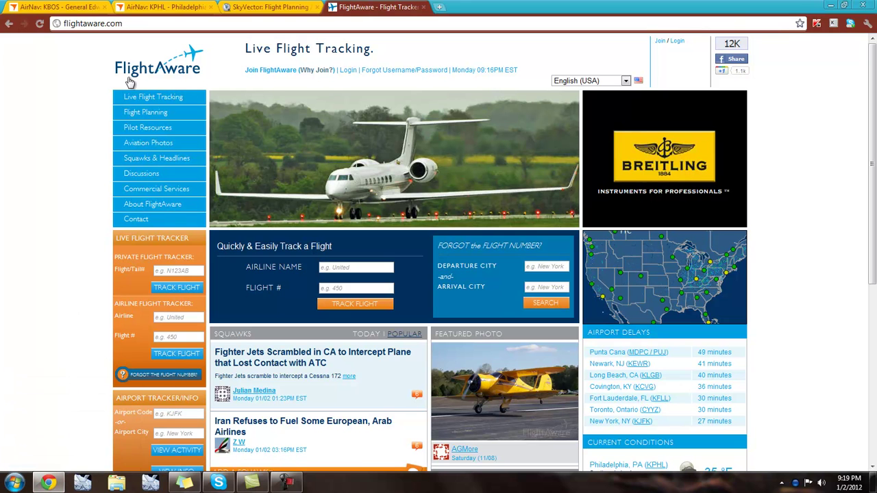
# Switch to SkyVector and create a flight plan with the waypoints KBOS and KPHL.
pyautogui.click(267, 7)
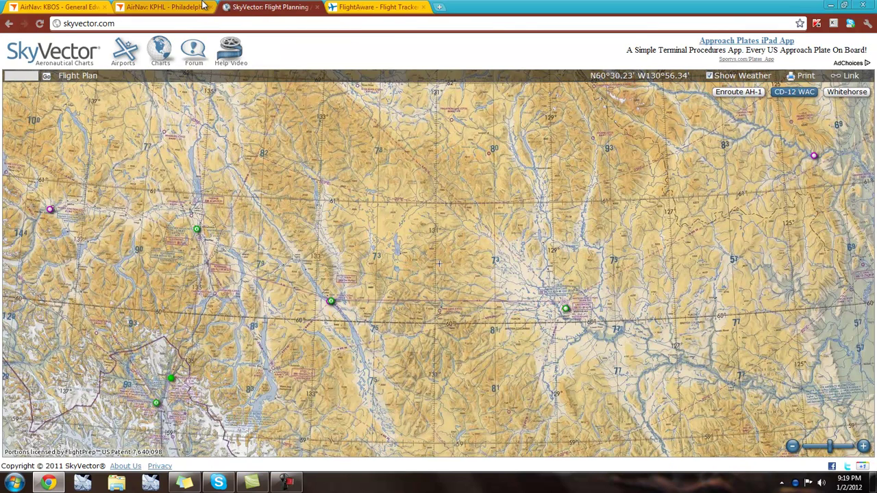
pyautogui.click(78, 77)
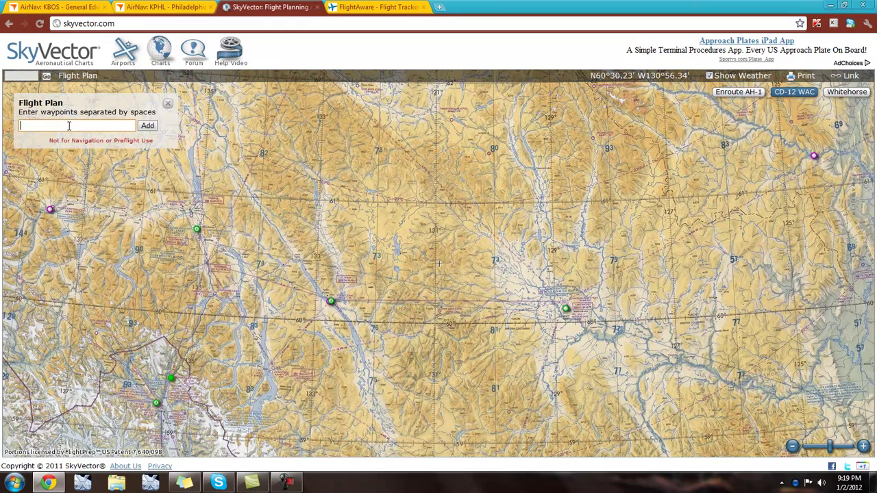
pyautogui.write('KBOS')
pyautogui.press('Return')
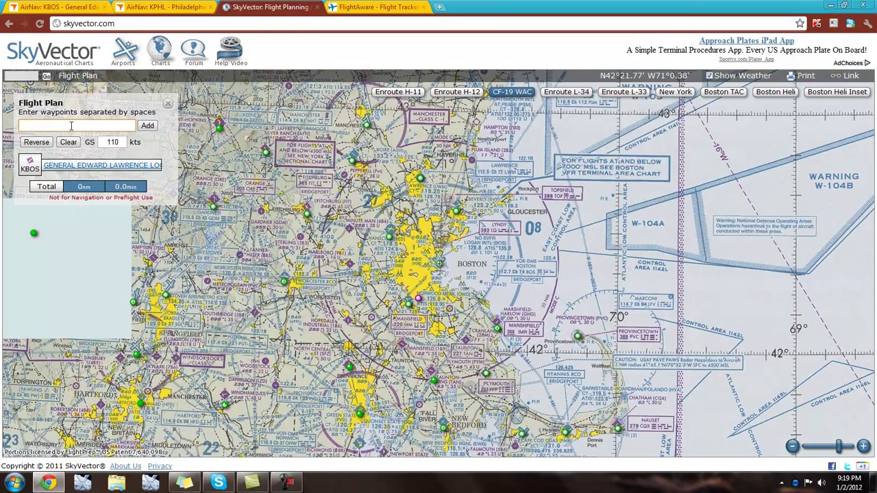
pyautogui.write('KPHL')
pyautogui.press('Return')
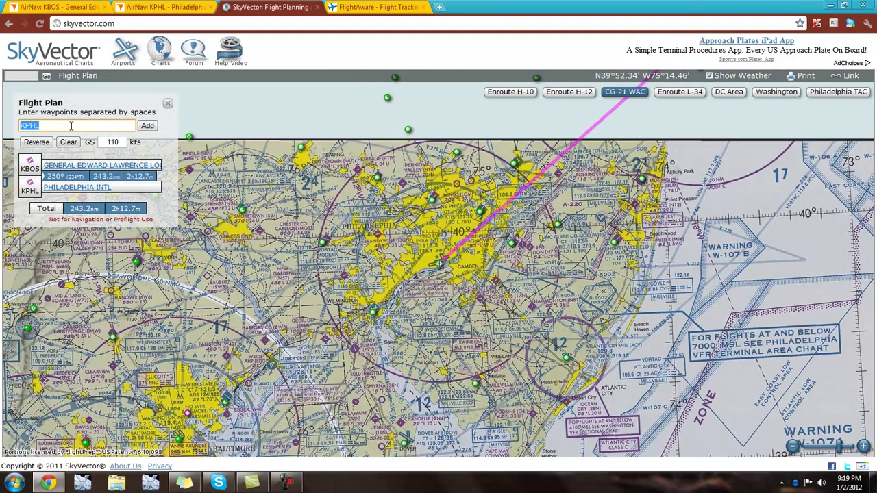
# Center the map on KBOS, display the Enroute H-12 chart, and inspect the course from Boston toward New York.
pyautogui.click(30, 168)
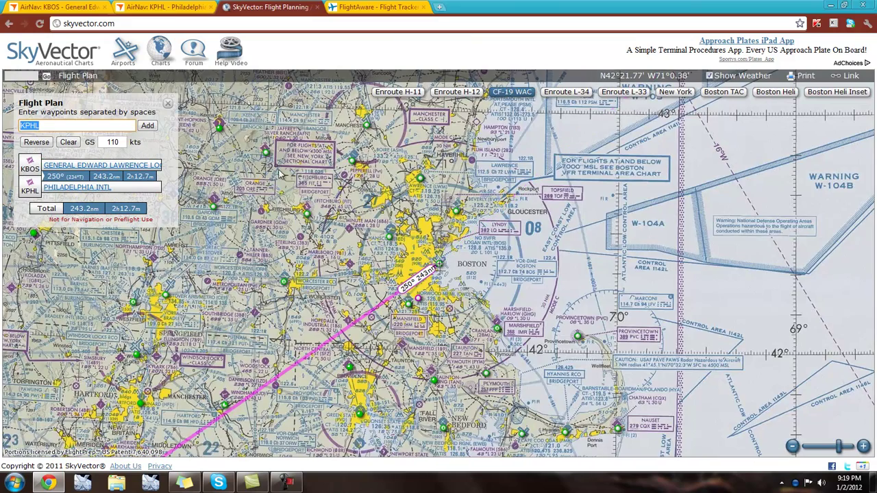
pyautogui.click(466, 100)
pyautogui.moveTo(372, 247); pyautogui.dragTo(457, 152)
pyautogui.moveTo(349, 218); pyautogui.dragTo(441, 126)
pyautogui.moveTo(305, 231); pyautogui.dragTo(285, 259)
pyautogui.moveTo(375, 207); pyautogui.dragTo(343, 242)
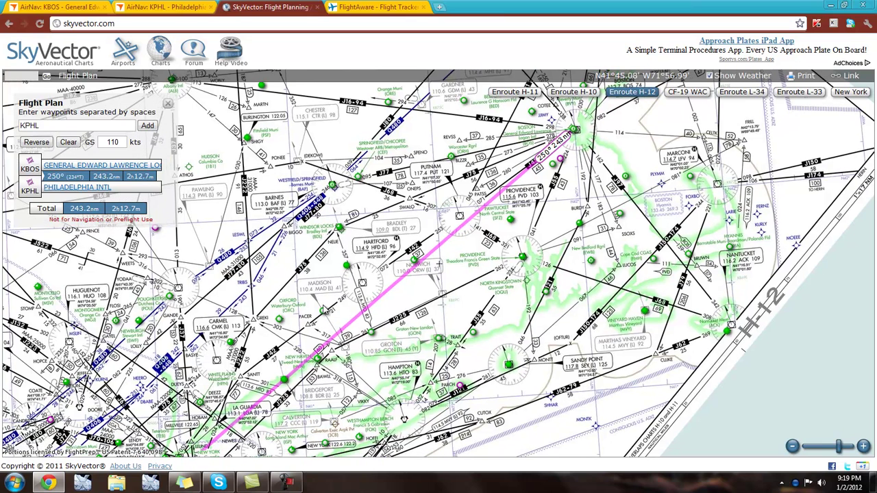
pyautogui.press('Down')
pyautogui.press('Left')
pyautogui.moveTo(410, 267); pyautogui.dragTo(381, 273)
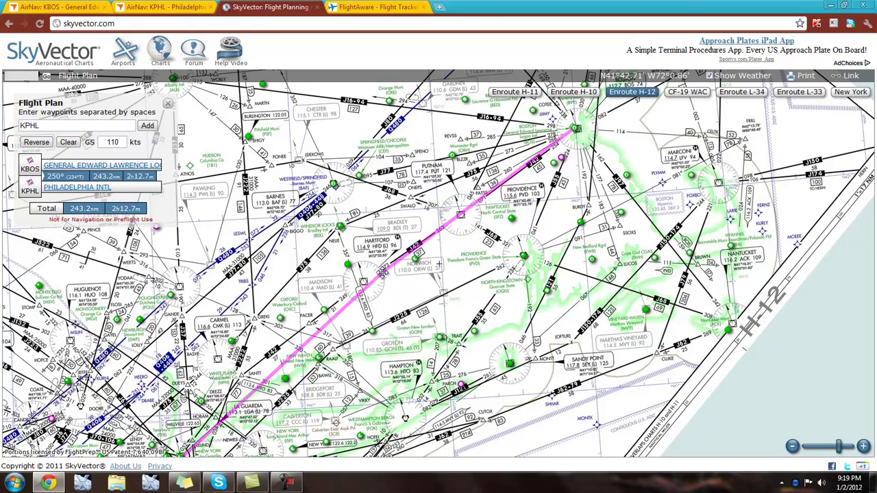
pyautogui.press('Down')
pyautogui.press('Left')
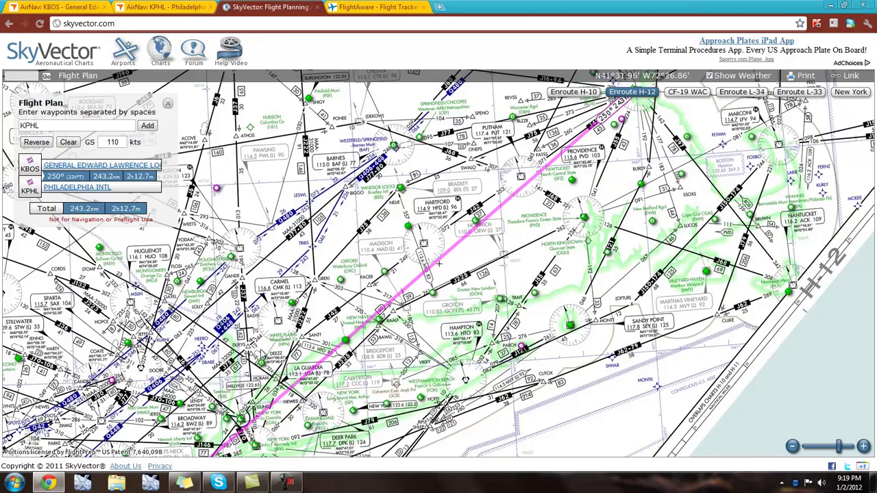
# Add the waypoint PATSS to the flight plan and place it between KBOS and KPHL.
pyautogui.click(170, 3)
pyautogui.click(272, 5)
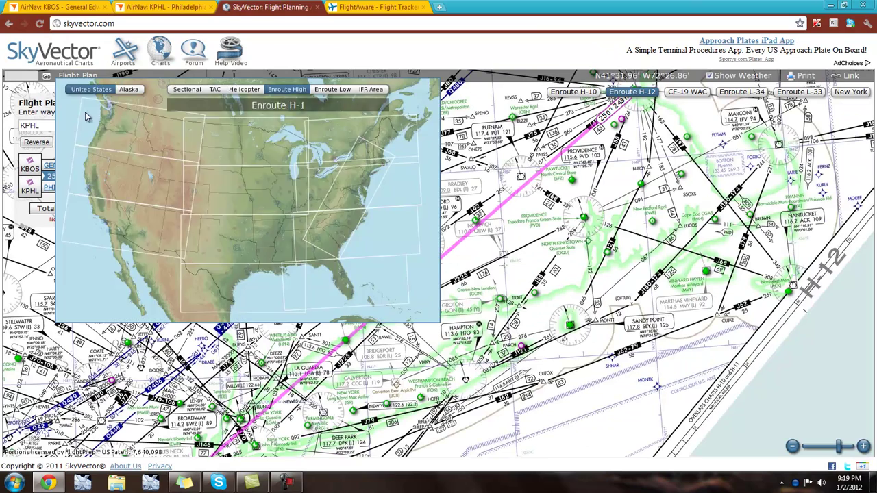
pyautogui.write('OAT')
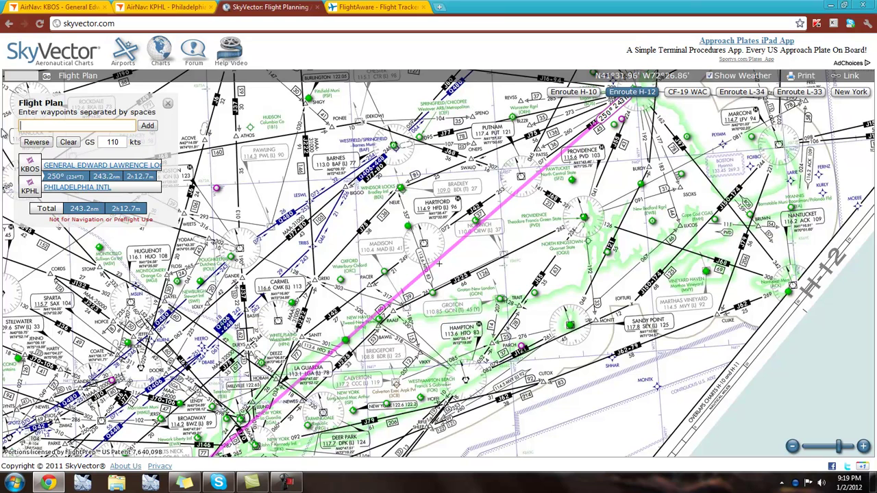
pyautogui.write('SS')
pyautogui.press('Return')
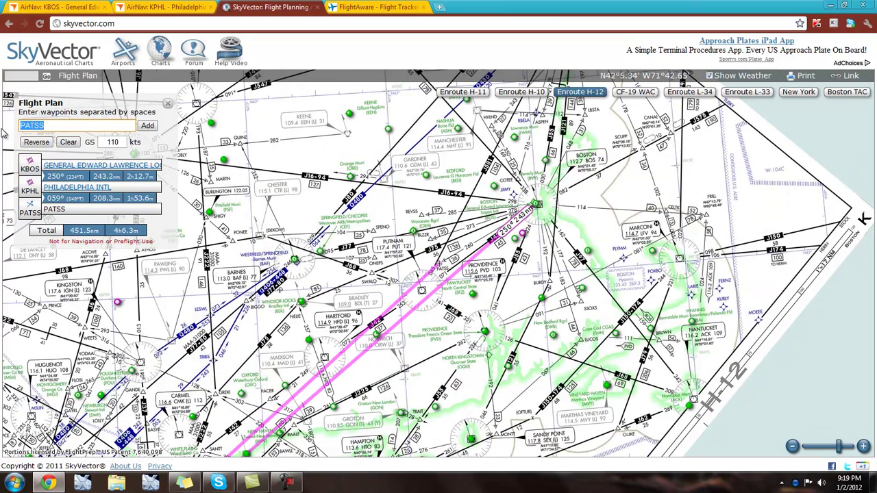
pyautogui.moveTo(24, 213); pyautogui.dragTo(29, 180)
pyautogui.moveTo(484, 313); pyautogui.dragTo(528, 269)
pyautogui.moveTo(410, 288)
pyautogui.mouseDown()
pyautogui.moveTo(473, 271)
pyautogui.moveTo(493, 277)
pyautogui.moveTo(473, 260)
pyautogui.moveTo(409, 309)
pyautogui.moveTo(405, 296)
pyautogui.mouseUp()
pyautogui.click(483, 355)
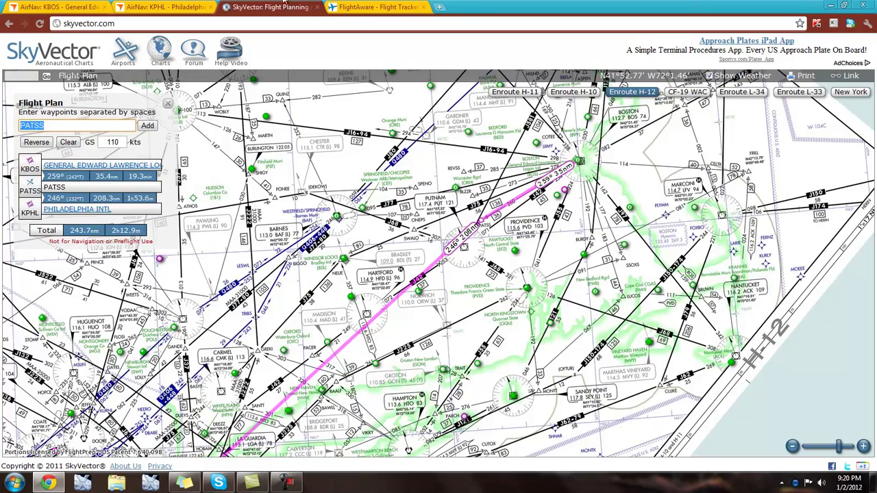
# Open page 1 of the PATSS TWO (RNAV) departure procedure from the KBOS page on AirNav.
pyautogui.click(58, 6)
pyautogui.scroll(-2, 289, 313)
pyautogui.scroll(-20, 288, 312)
pyautogui.scroll(-20, 158, 347)
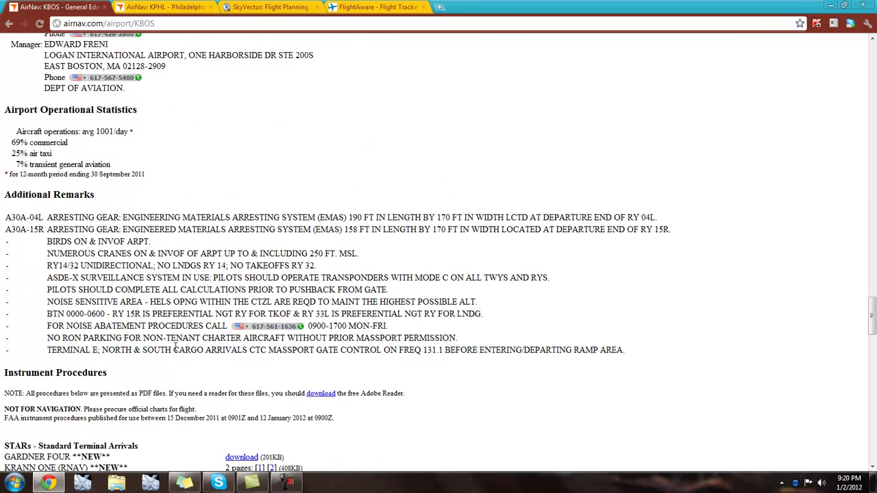
pyautogui.scroll(-3, 176, 348)
pyautogui.scroll(-5, 58, 227)
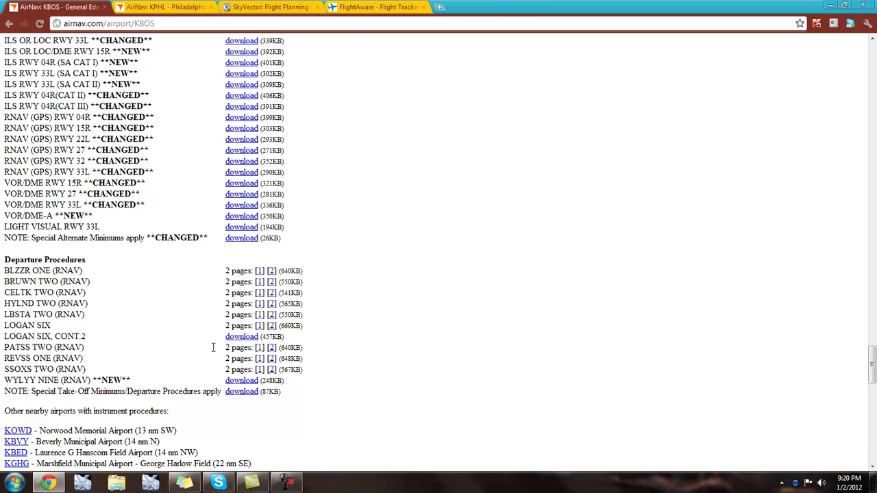
pyautogui.click(260, 348)
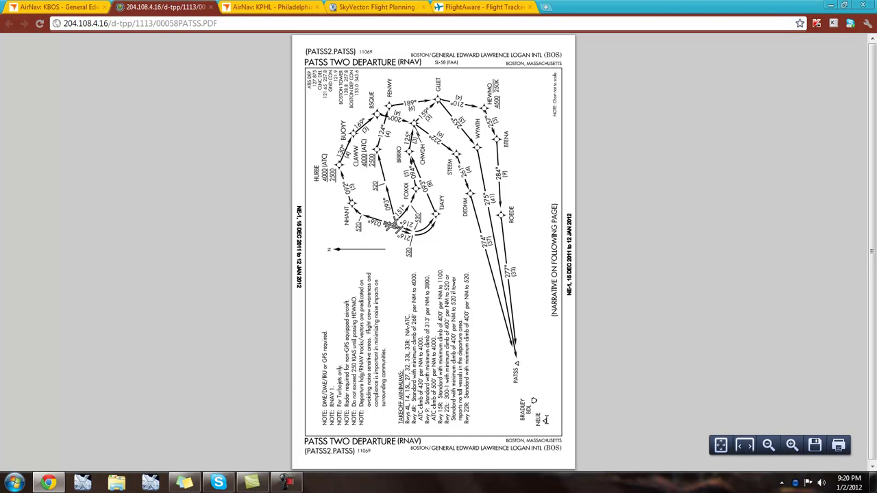
# Try NELIE as an additional waypoint in the SkyVector flight plan and remove it again.
pyautogui.click(378, 6)
pyautogui.moveTo(67, 128); pyautogui.dragTo(14, 129)
pyautogui.press('BackSpace')
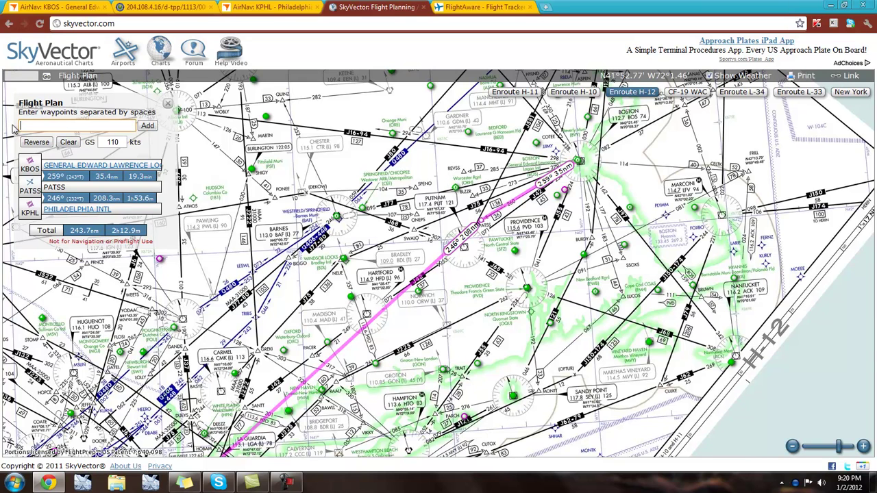
pyautogui.press('Return')
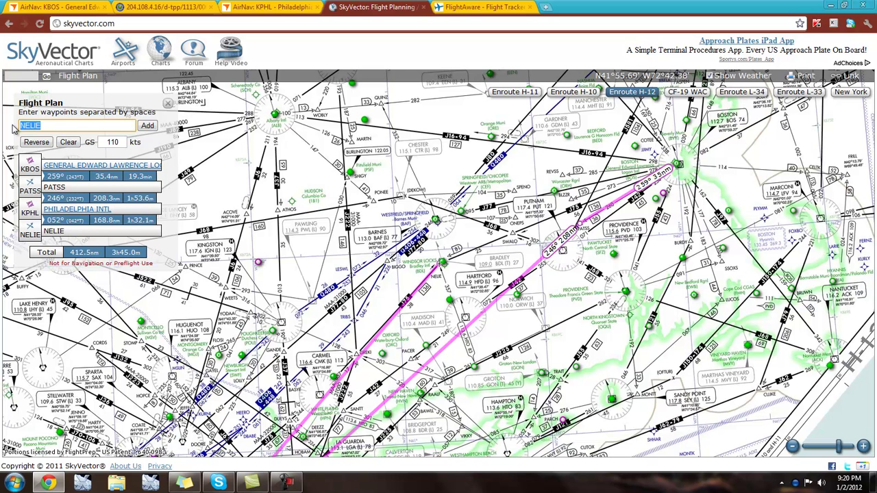
pyautogui.press('BackSpace')
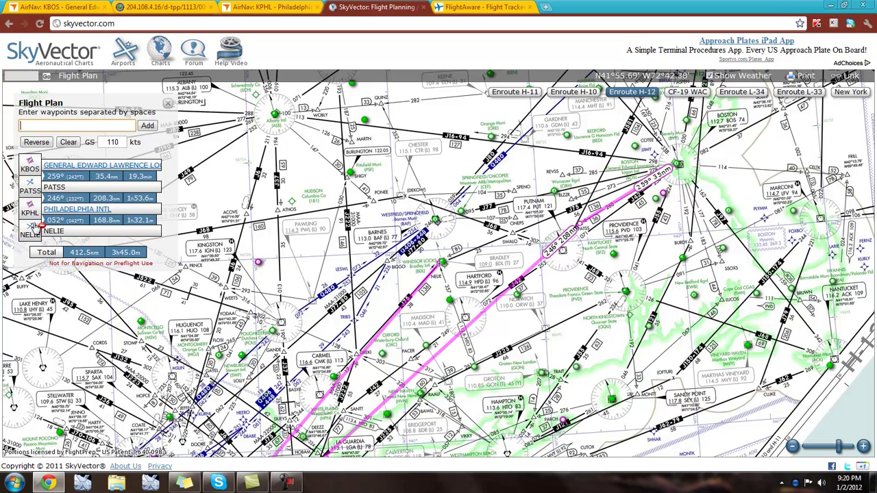
pyautogui.click(39, 229)
# Add the waypoint BDL to the flight plan and place it between PATSS and KPHL.
pyautogui.click(46, 126)
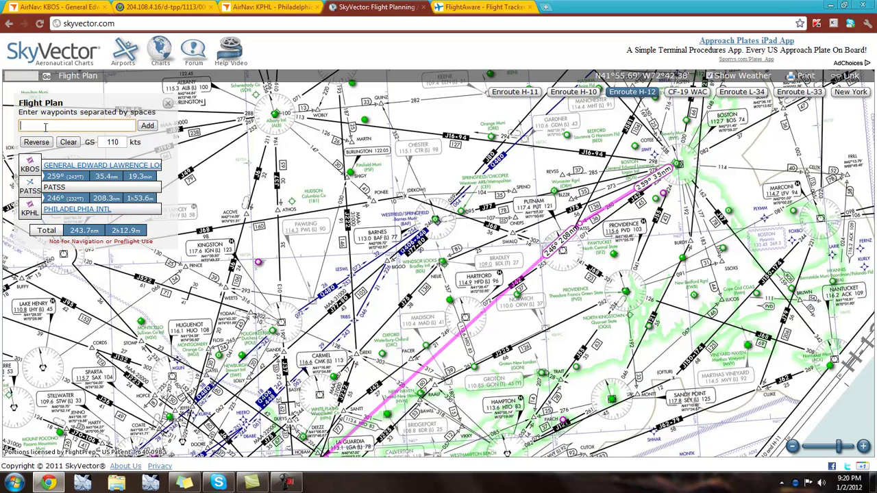
pyautogui.write('BDL')
pyautogui.press('Return')
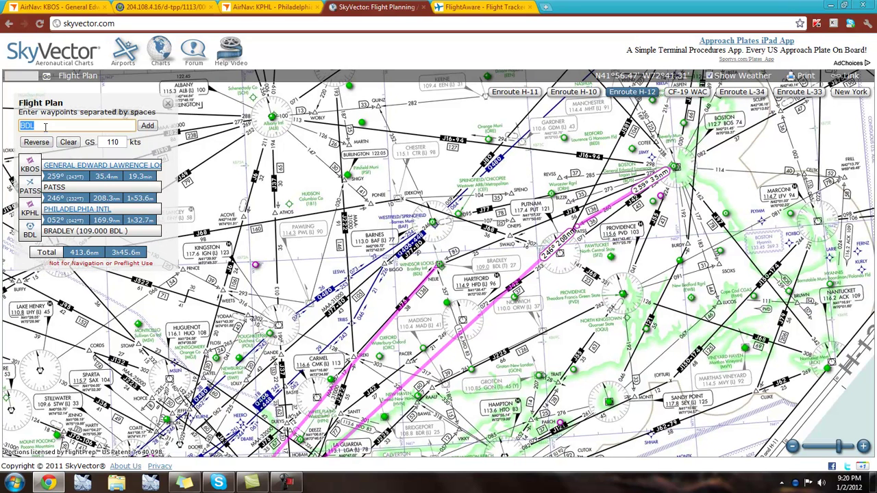
pyautogui.moveTo(31, 234); pyautogui.dragTo(30, 202)
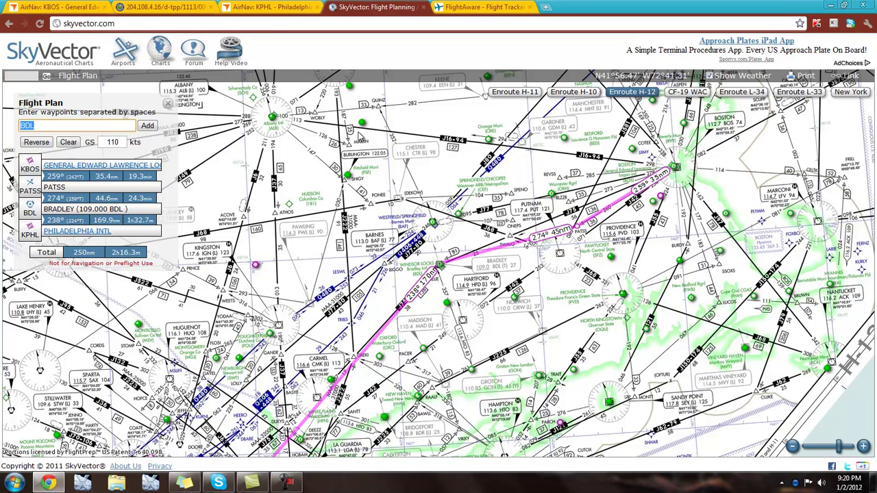
pyautogui.click(164, 7)
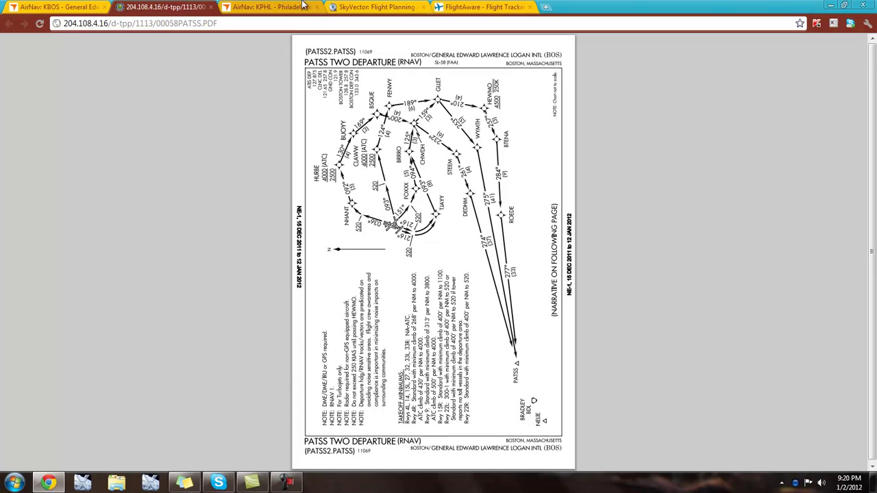
pyautogui.click(270, 7)
pyautogui.click(377, 7)
pyautogui.moveTo(225, 205); pyautogui.dragTo(300, 69)
pyautogui.click(483, 6)
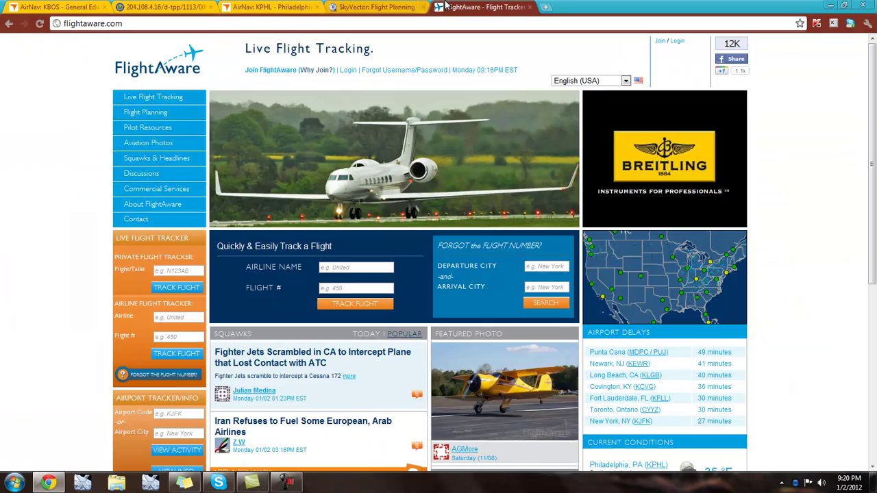
# Open the GRDEN ONE (RNAV) departure procedure from the KPHL page on AirNav.
pyautogui.click(241, 7)
pyautogui.scroll(-15, 438, 404)
pyautogui.scroll(-20, 437, 402)
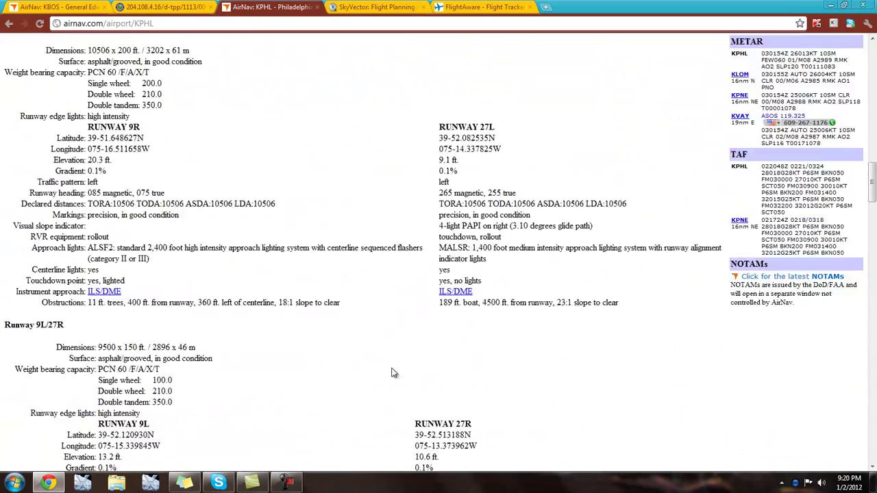
pyautogui.scroll(-10, 365, 358)
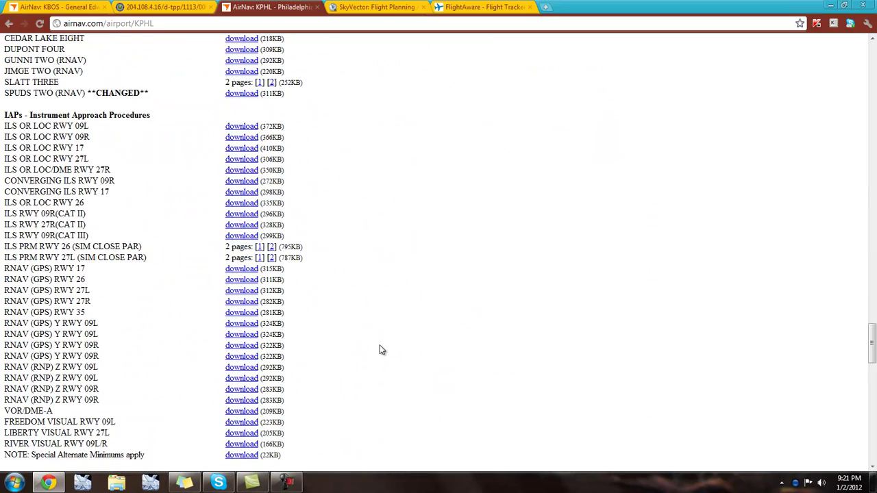
pyautogui.scroll(-3, 382, 350)
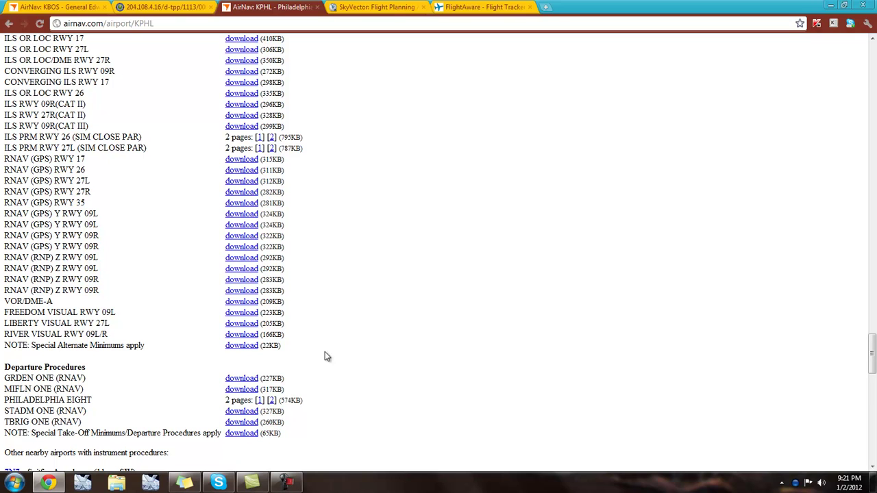
pyautogui.click(242, 379)
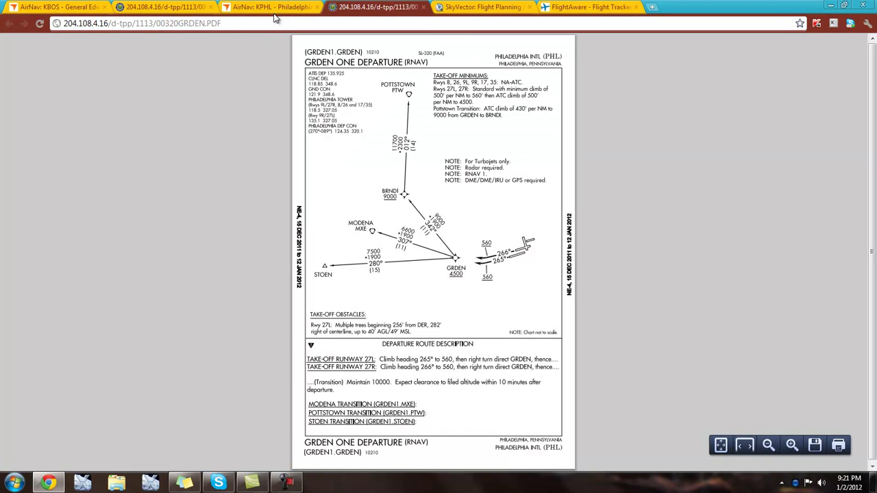
# Open the JIMGE TWO (RNAV) chart from the standard terminal arrivals on the KPHL AirNav page.
pyautogui.click(274, 10)
pyautogui.scroll(3, 229, 235)
pyautogui.scroll(1, 240, 162)
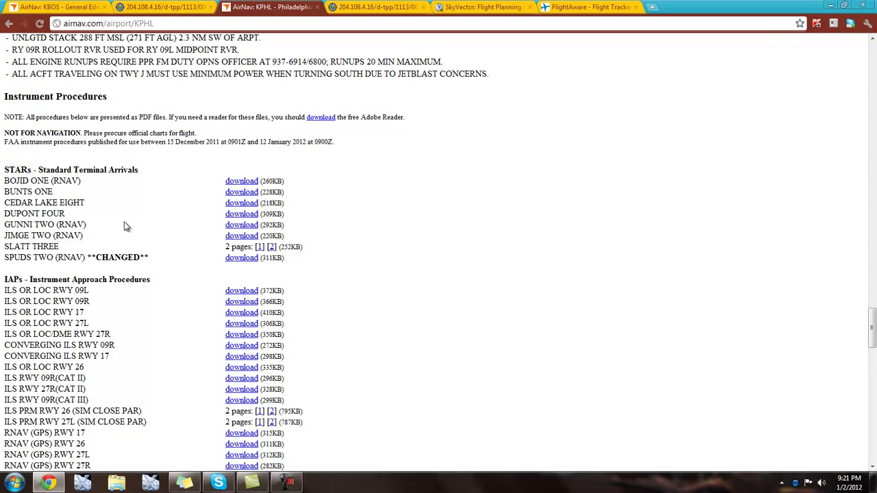
pyautogui.click(241, 235)
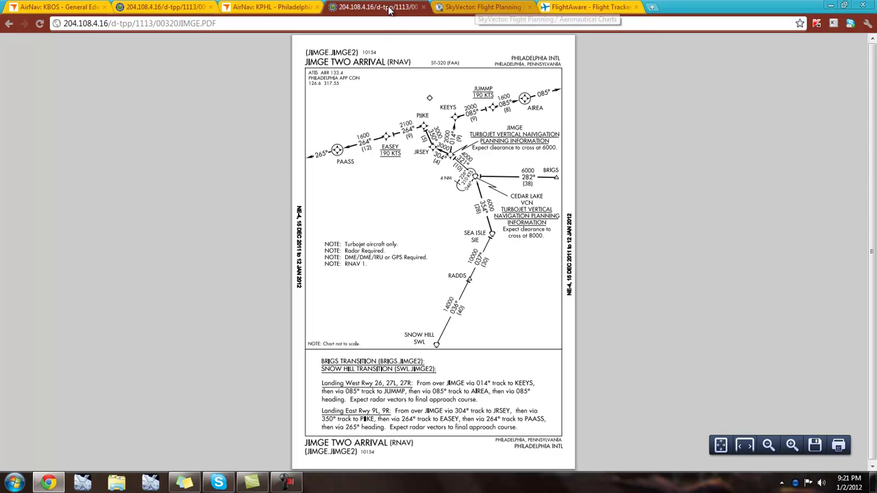
# Return to SkyVector and add the waypoint BRIGS to the flight plan.
pyautogui.click(449, 7)
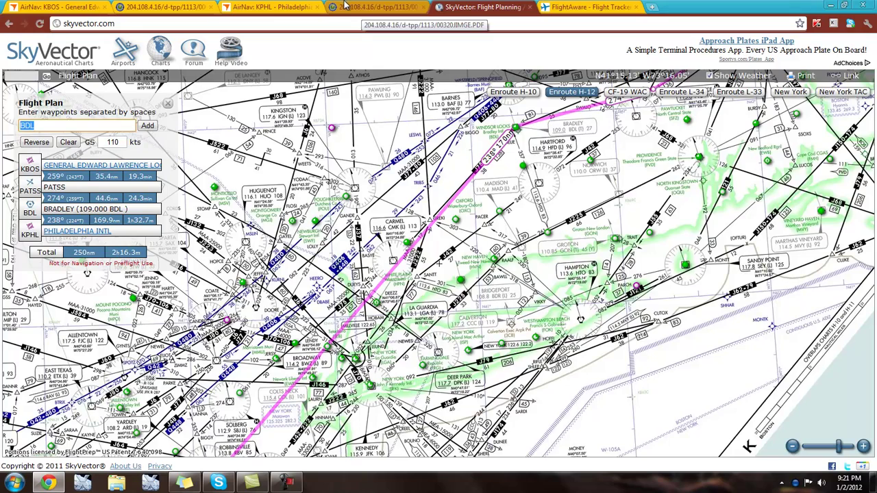
pyautogui.moveTo(317, 451); pyautogui.dragTo(423, 305)
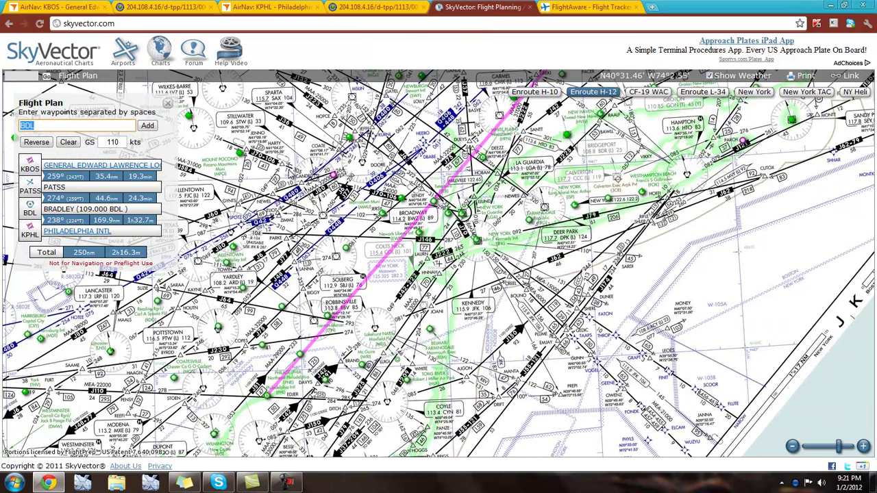
pyautogui.moveTo(284, 238); pyautogui.dragTo(285, 316)
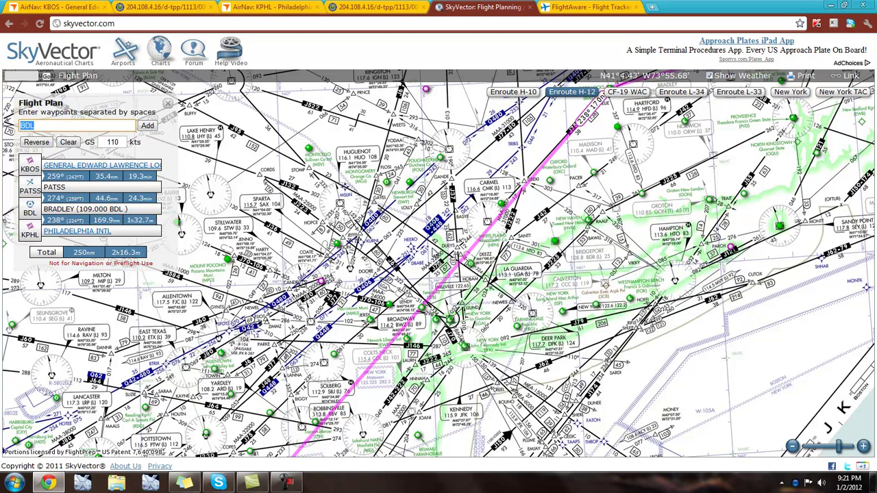
pyautogui.write('BRIGS')
pyautogui.press('Return')
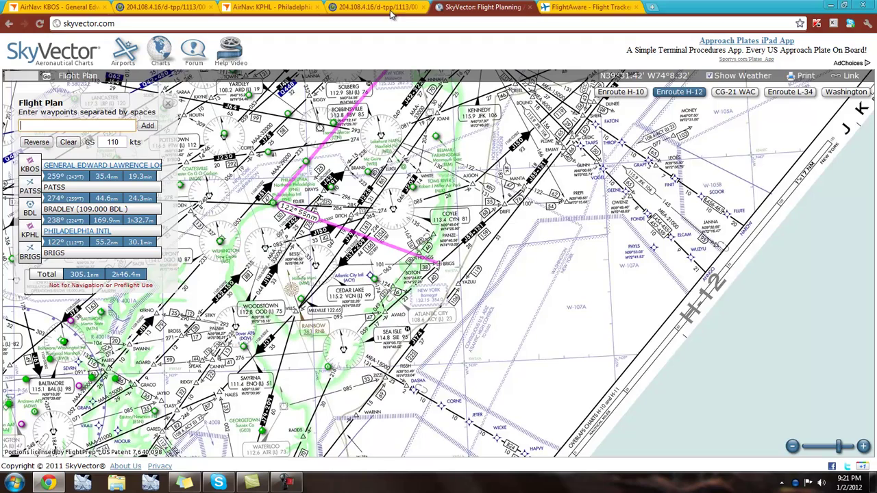
# Place BRIGS before KPHL in the flight plan and remove the waypoints PATSS and BDL.
pyautogui.moveTo(29, 258); pyautogui.dragTo(25, 226)
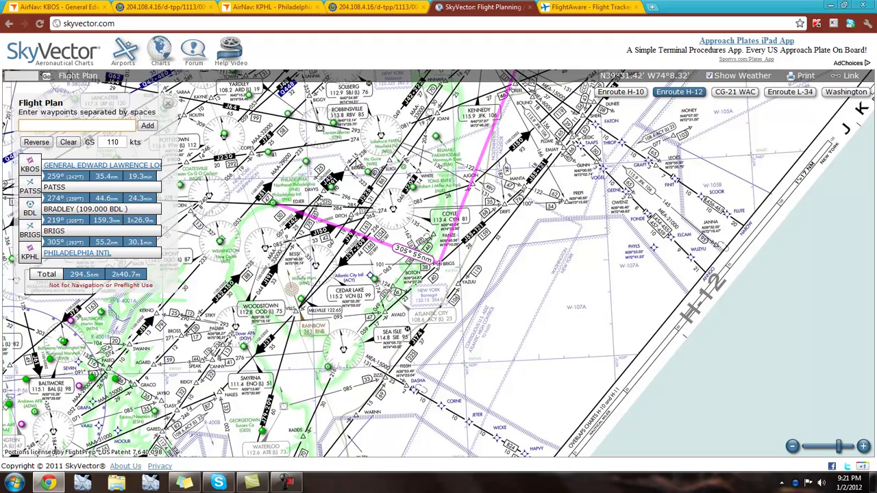
pyautogui.moveTo(360, 164); pyautogui.dragTo(238, 271)
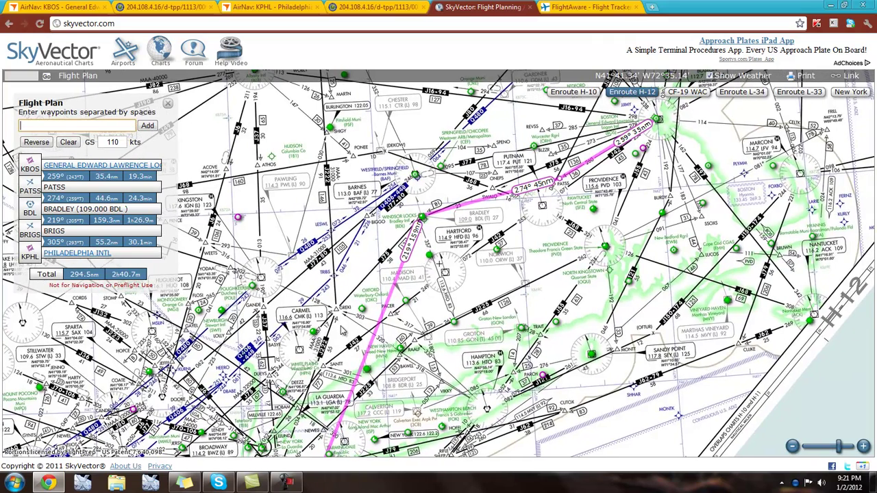
pyautogui.click(41, 182)
pyautogui.click(42, 182)
pyautogui.click(57, 126)
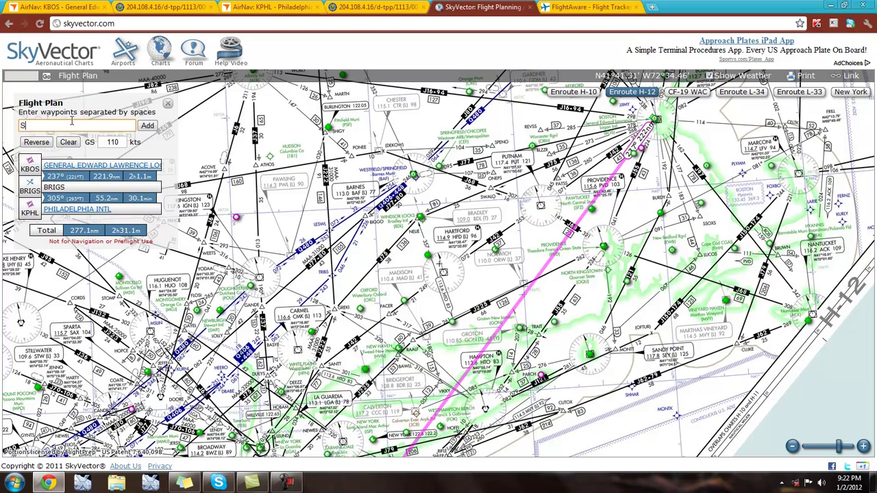
pyautogui.write('SOXSS')
pyautogui.press('Return')
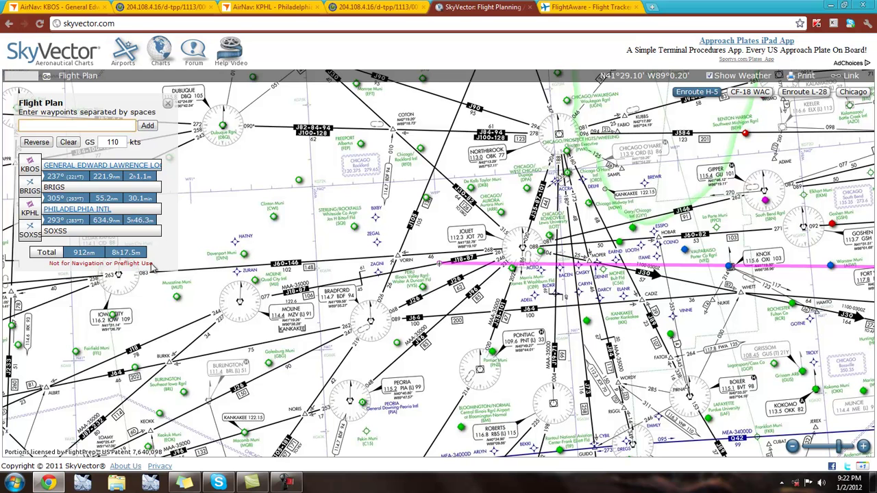
pyautogui.click(41, 227)
# Add the waypoint SSOXS to the flight plan and place it between KBOS and BRIGS.
pyautogui.click(39, 126)
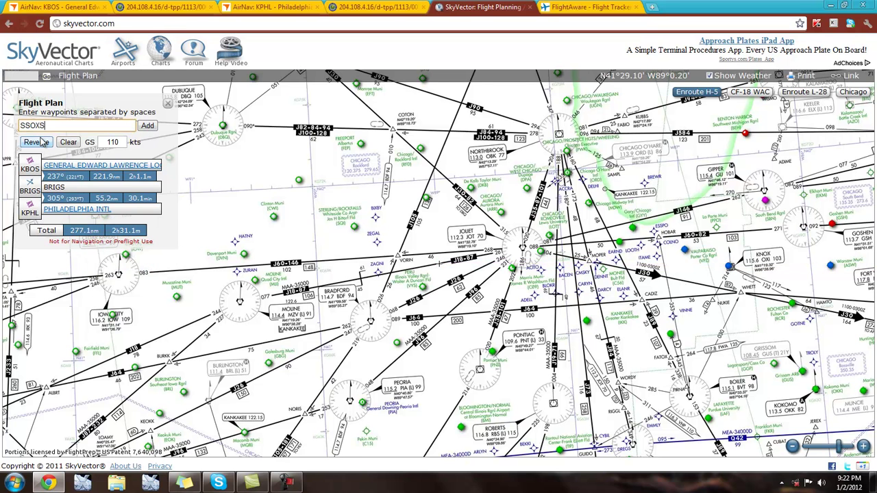
pyautogui.press('Return')
pyautogui.moveTo(31, 233); pyautogui.dragTo(31, 185)
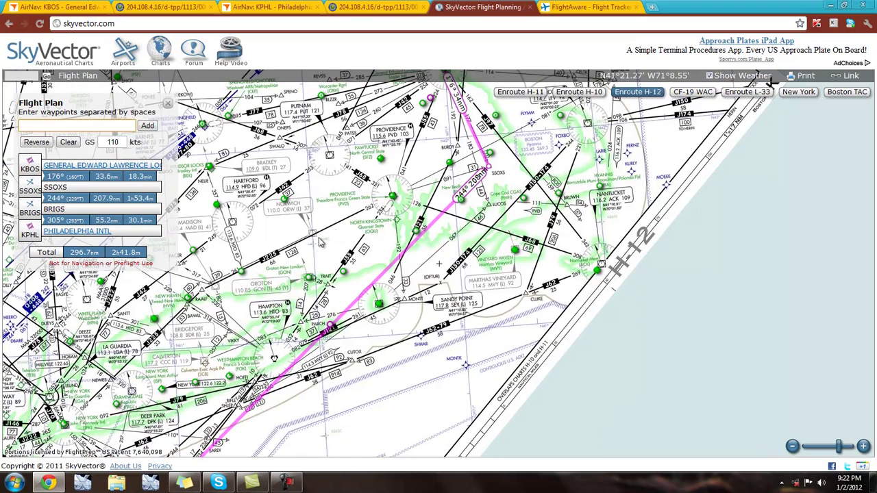
# Route the flight plan through LUCOS, Sandy Point (SEY) and Hampton (HTO) between SSOXS and BRIGS on the chart.
pyautogui.moveTo(420, 232); pyautogui.dragTo(495, 204)
pyautogui.moveTo(375, 332); pyautogui.dragTo(420, 288)
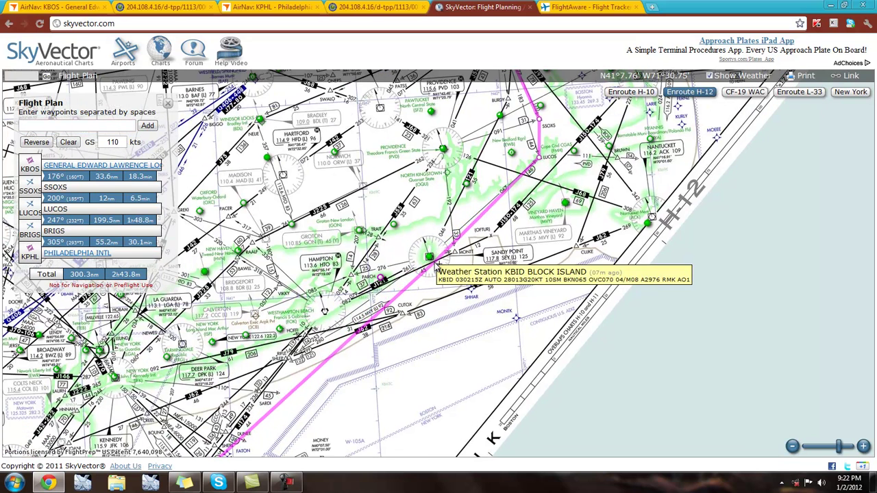
pyautogui.moveTo(426, 287); pyautogui.dragTo(447, 275)
pyautogui.moveTo(394, 299); pyautogui.dragTo(347, 299)
pyautogui.click(358, 317)
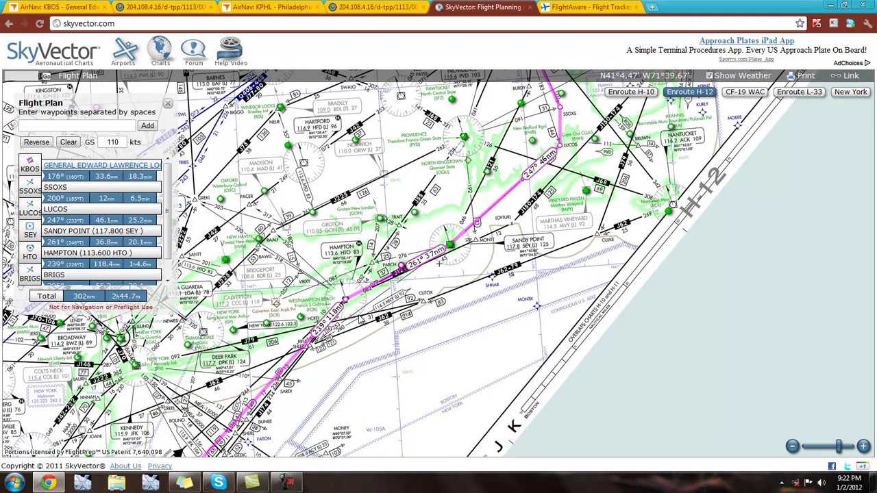
# Extend the route along the airway by inserting the fixes DRIFT and MANTA between HTO and BRIGS.
pyautogui.moveTo(398, 271); pyautogui.dragTo(436, 296)
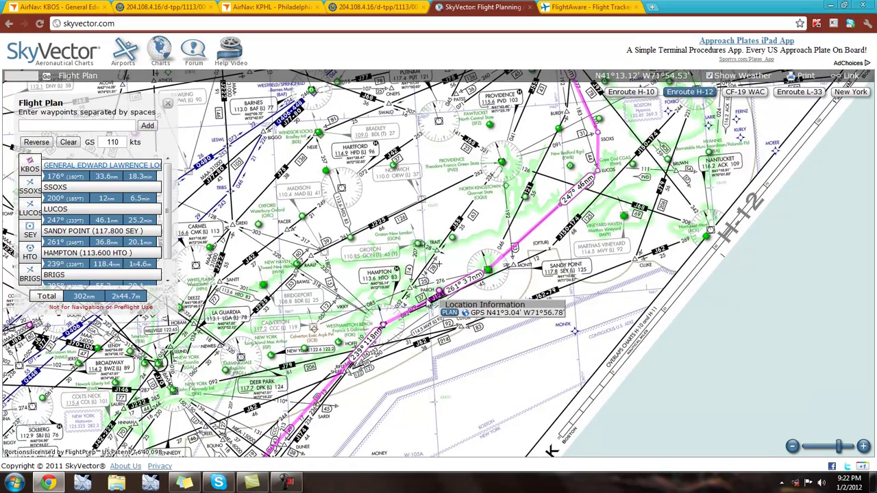
pyautogui.moveTo(407, 322); pyautogui.dragTo(501, 178)
pyautogui.moveTo(438, 263); pyautogui.dragTo(525, 157)
pyautogui.click(372, 295)
pyautogui.moveTo(373, 295); pyautogui.dragTo(399, 281)
pyautogui.click(389, 316)
pyautogui.click(411, 300)
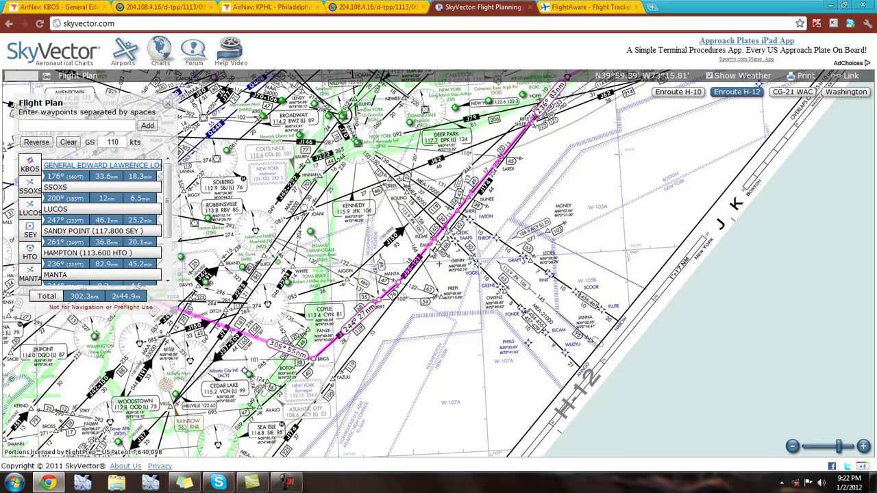
# Insert the airway fixes between HTO and MANTA into the route, including PLUME, SHERL and SHLEP.
pyautogui.moveTo(435, 240); pyautogui.dragTo(435, 242)
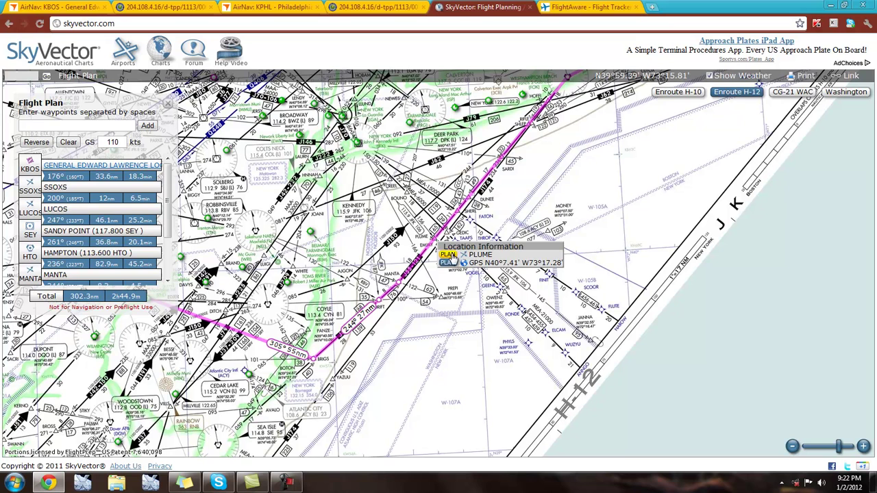
pyautogui.click(453, 252)
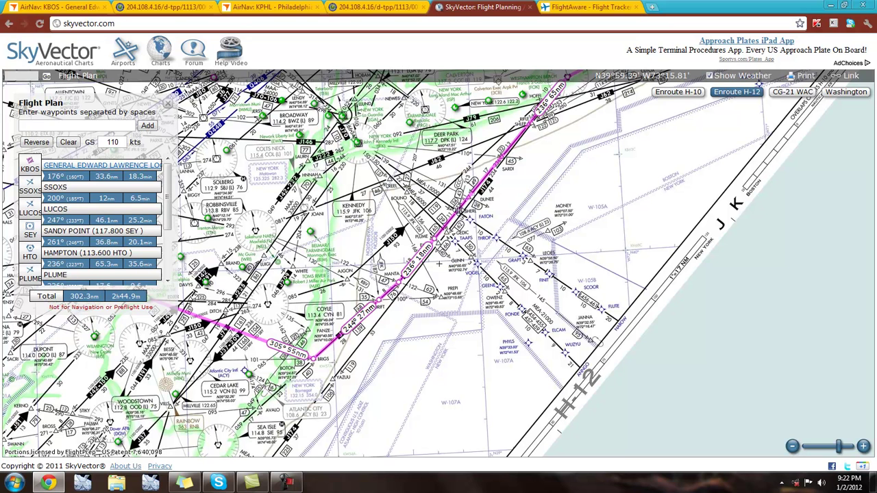
pyautogui.moveTo(455, 211); pyautogui.dragTo(483, 181)
pyautogui.click(473, 237)
pyautogui.click(486, 213)
pyautogui.click(498, 194)
pyautogui.moveTo(539, 192); pyautogui.dragTo(501, 266)
pyautogui.moveTo(473, 221); pyautogui.dragTo(479, 265)
pyautogui.click(485, 239)
# Check the JIMGE TWO arrival chart for the fix after BRIGS and add the waypoint VCN to the SkyVector flight plan.
pyautogui.moveTo(481, 316); pyautogui.dragTo(535, 190)
pyautogui.moveTo(445, 299); pyautogui.dragTo(542, 225)
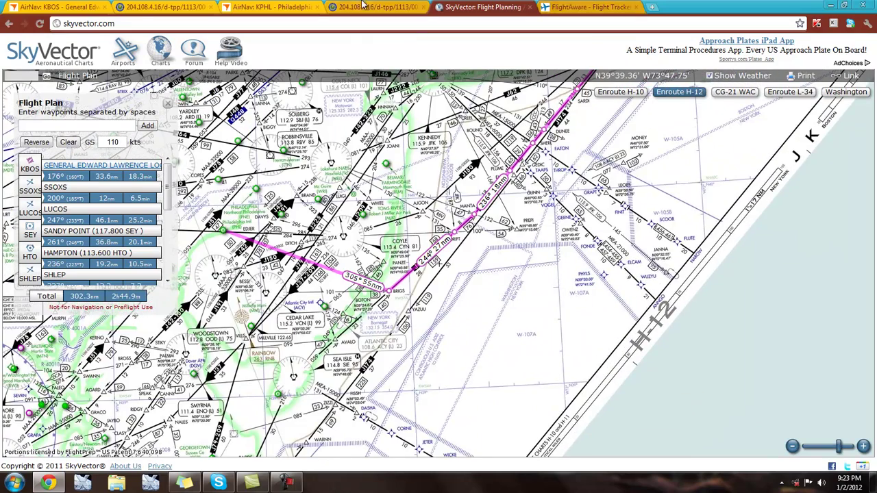
pyautogui.click(386, 5)
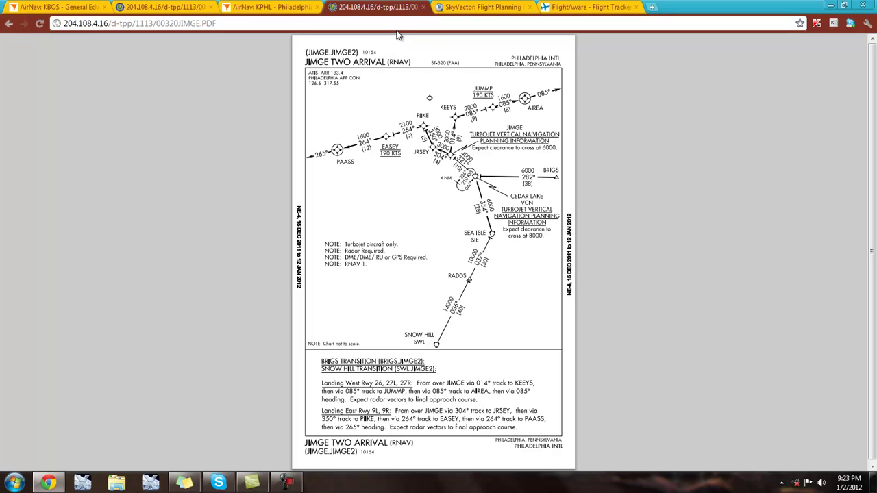
pyautogui.click(483, 7)
pyautogui.click(54, 124)
pyautogui.write('VC')
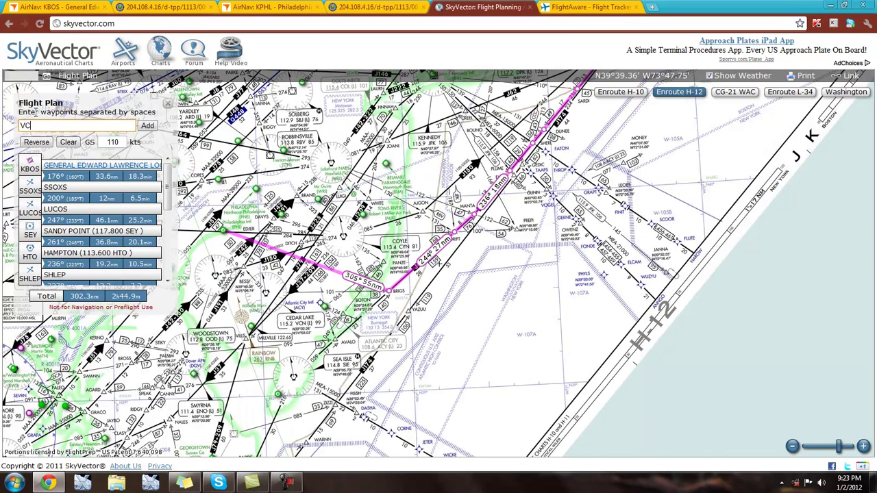
pyautogui.write('N')
pyautogui.press('Return')
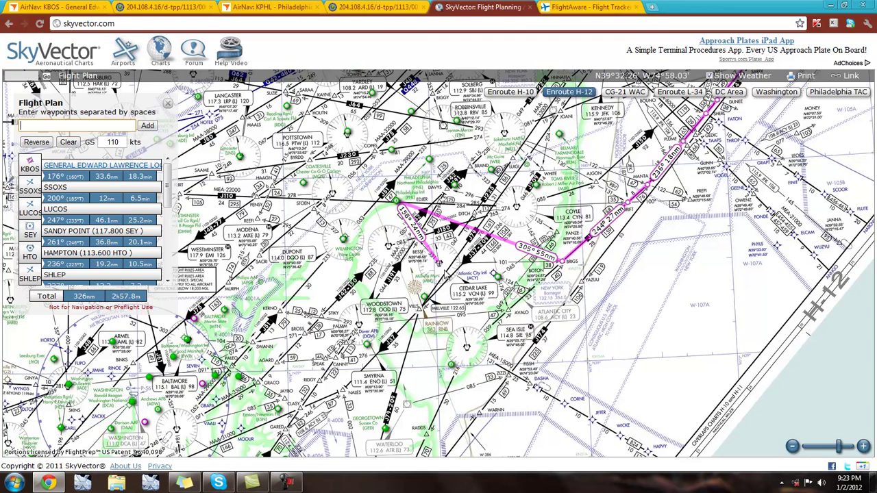
# Consult the JIMGE TWO arrival chart again and add the waypoints JIMGE, KEEYS and AIREA to the SkyVector flight plan.
pyautogui.click(378, 9)
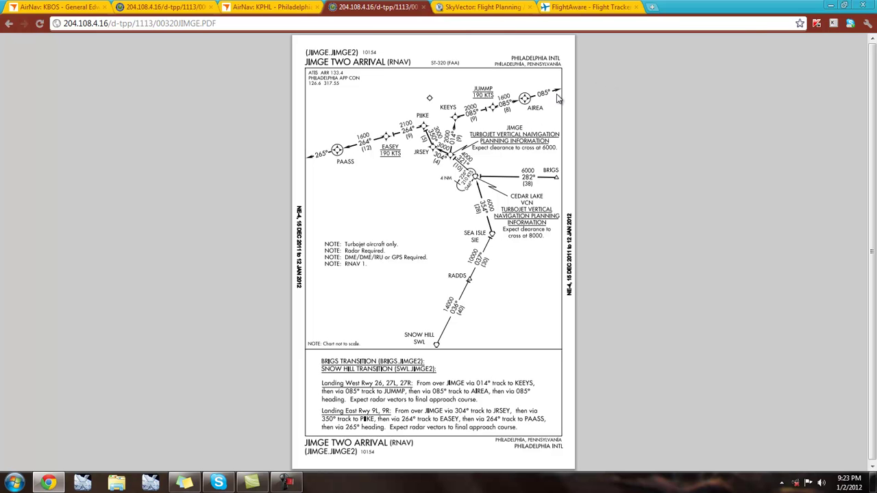
pyautogui.click(460, 8)
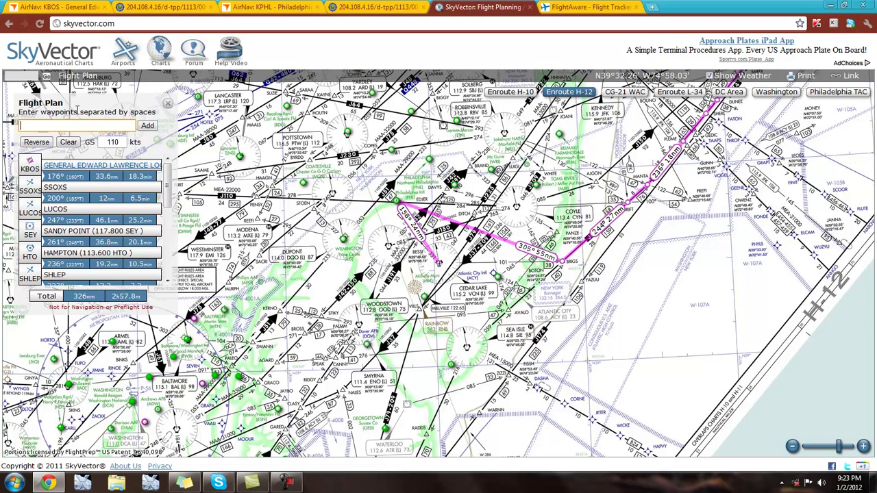
pyautogui.press('Return')
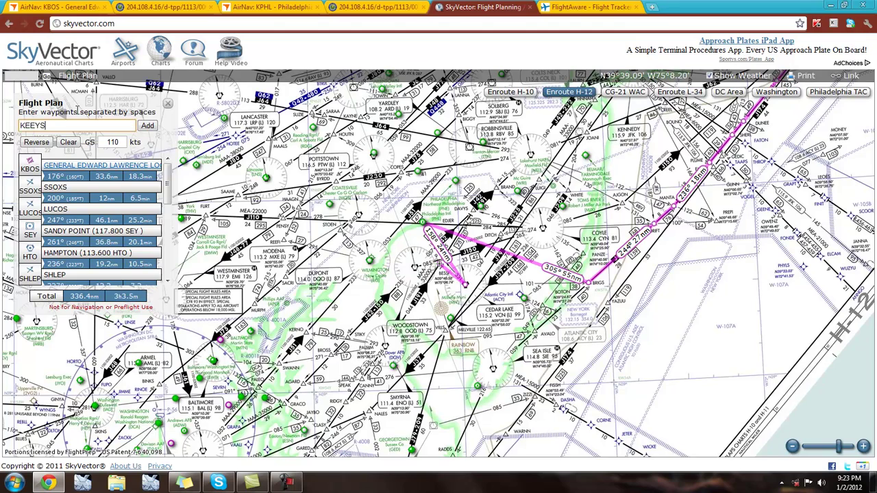
pyautogui.press('Return')
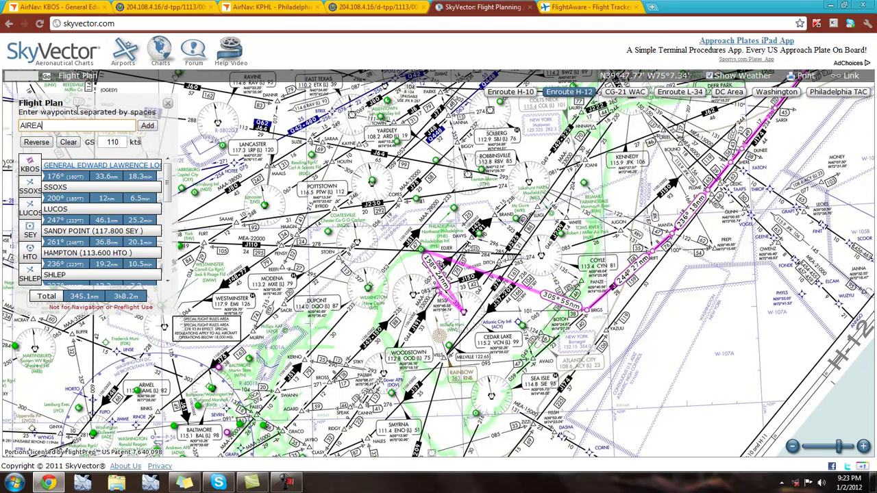
pyautogui.press('Return')
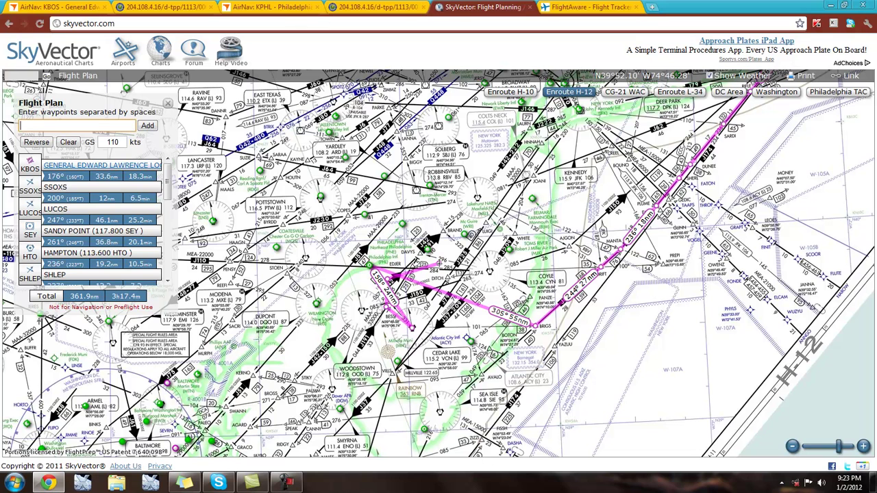
# Move KPHL to the end of the flight plan, after AIREA.
pyautogui.scroll(-4, 139, 264)
pyautogui.moveTo(141, 265); pyautogui.dragTo(137, 270)
pyautogui.scroll(-1, 31, 236)
pyautogui.moveTo(30, 279); pyautogui.dragTo(31, 282)
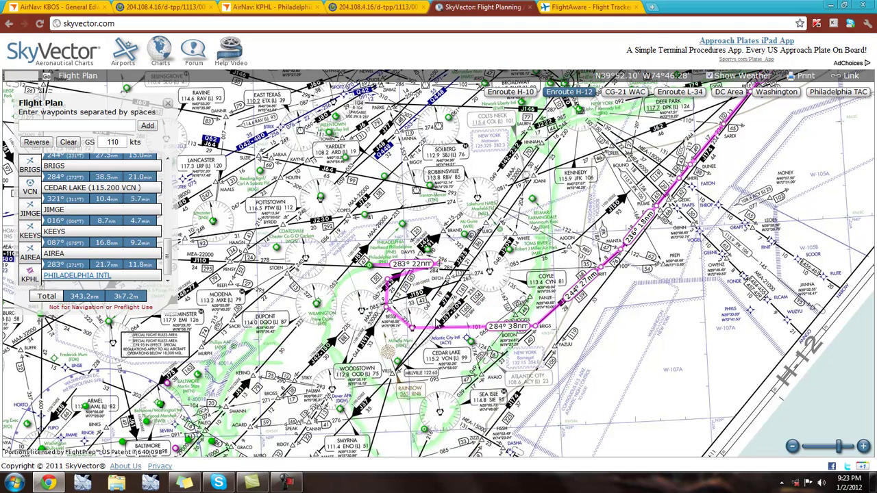
# Insert the fix DAASH into the route between KEEYS and AIREA.
pyautogui.moveTo(425, 283); pyautogui.dragTo(426, 290)
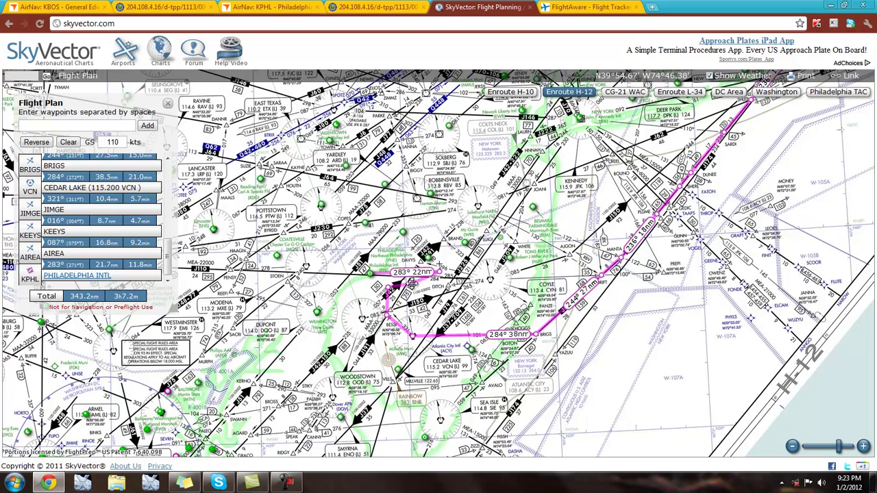
pyautogui.click(415, 288)
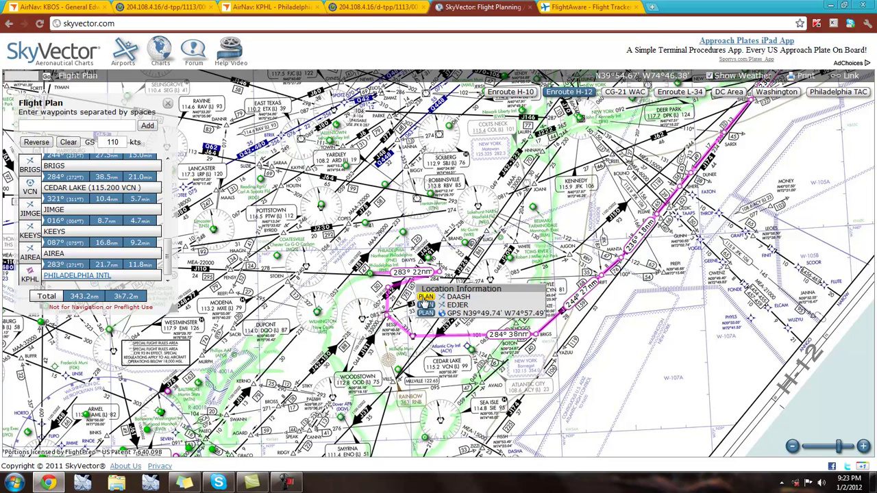
pyautogui.click(426, 298)
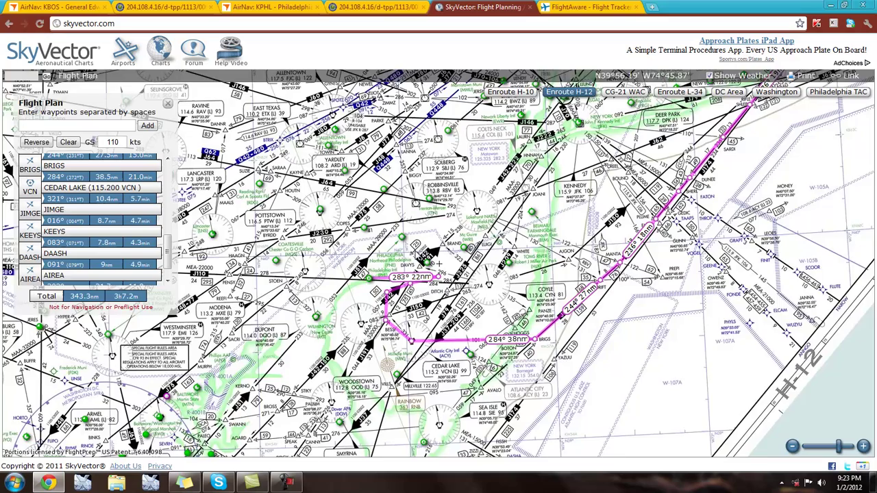
# Set the flight plan's ground speed to 300 kts.
pyautogui.moveTo(409, 263); pyautogui.dragTo(438, 255)
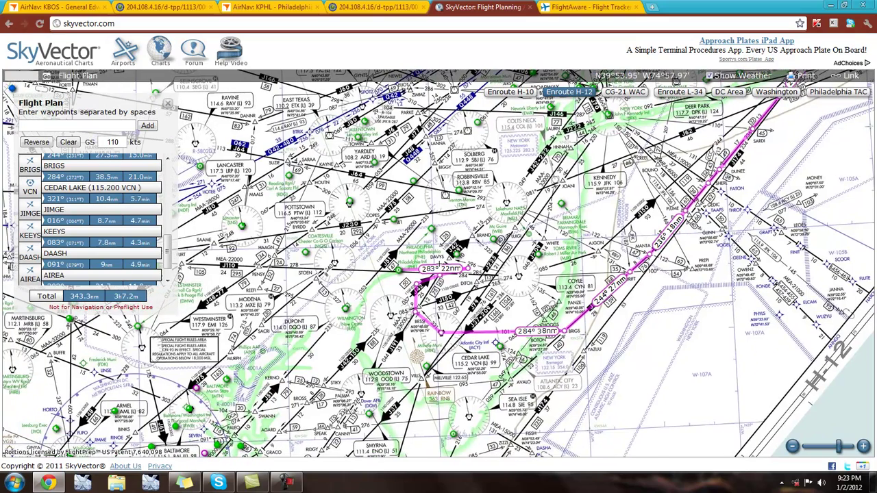
pyautogui.moveTo(531, 175); pyautogui.dragTo(391, 323)
pyautogui.moveTo(524, 212); pyautogui.dragTo(378, 240)
pyautogui.moveTo(483, 210); pyautogui.dragTo(382, 281)
pyautogui.doubleClick(120, 140)
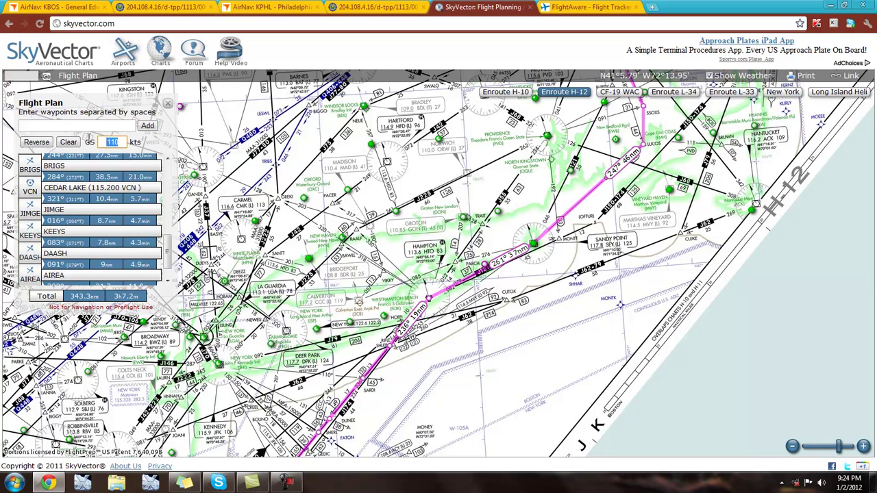
pyautogui.press('BackSpace')
pyautogui.press('Return')
# Review the flight plan's legs, close the flight plan and inspect the charted route into KPHL.
pyautogui.scroll(-1, 161, 250)
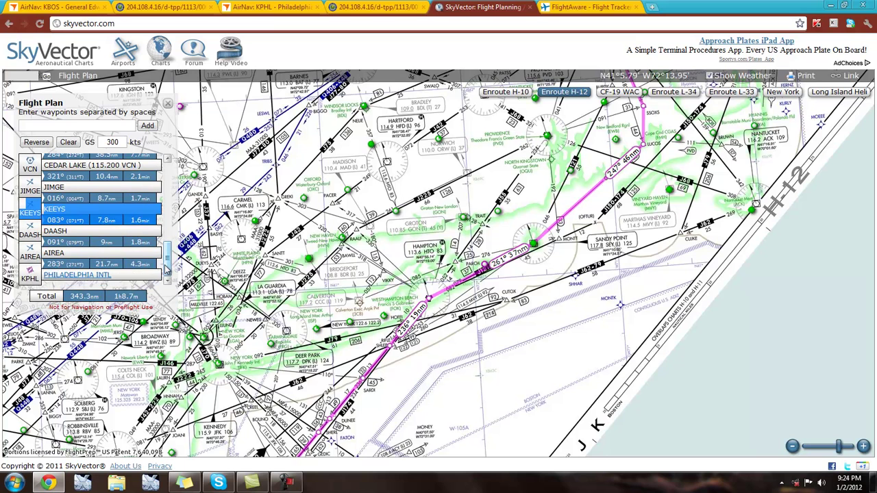
pyautogui.scroll(5, 160, 250)
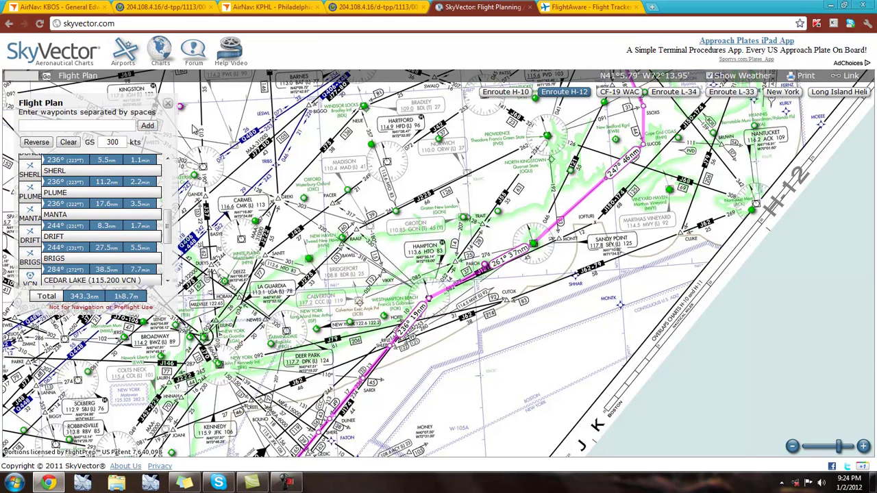
pyautogui.click(168, 103)
pyautogui.moveTo(308, 216); pyautogui.dragTo(337, 149)
pyautogui.moveTo(288, 302); pyautogui.dragTo(401, 239)
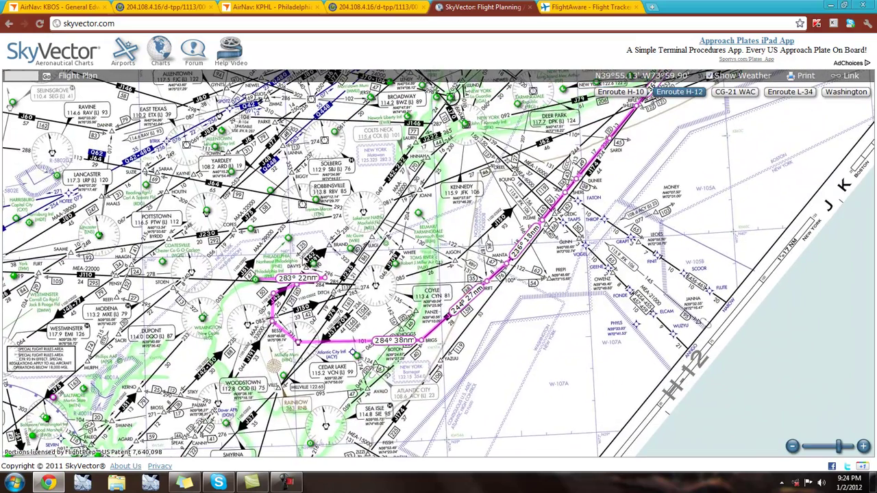
# Switch to FlightAware and search the Flight Finder for flights from KBOS to KPHL.
pyautogui.click(541, 6)
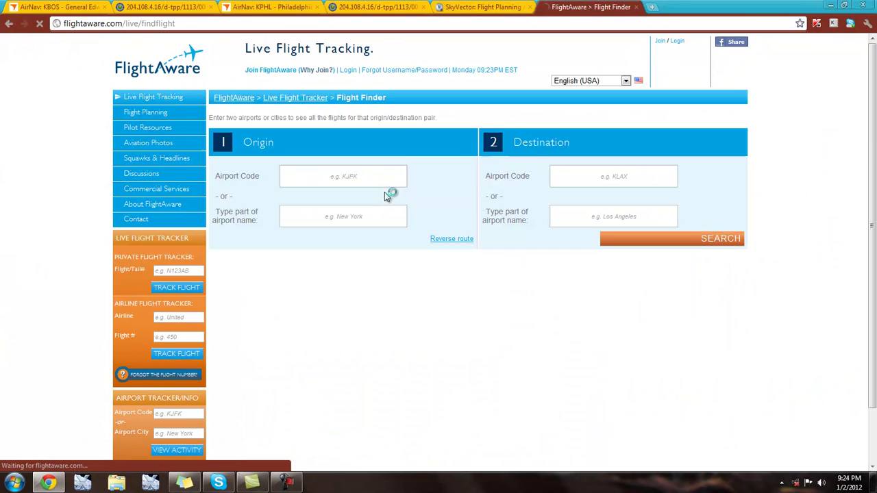
pyautogui.click(359, 179)
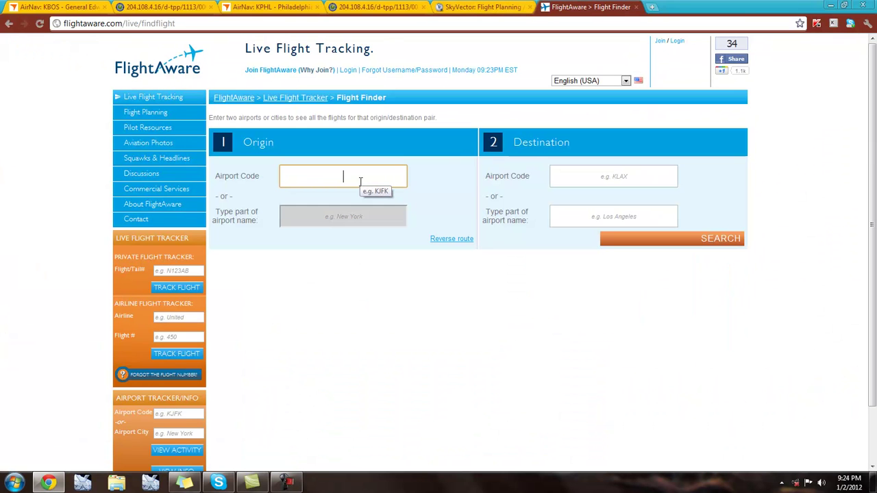
pyautogui.write('KBOS')
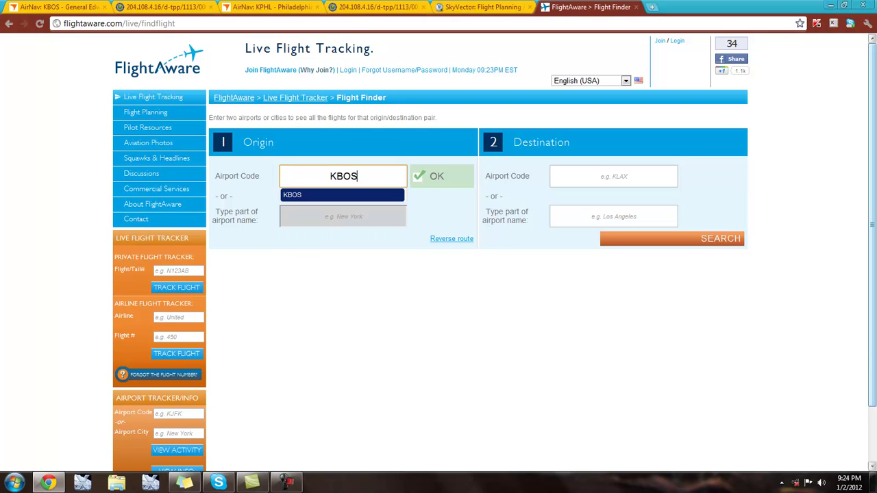
pyautogui.click(617, 175)
pyautogui.write('KPHL')
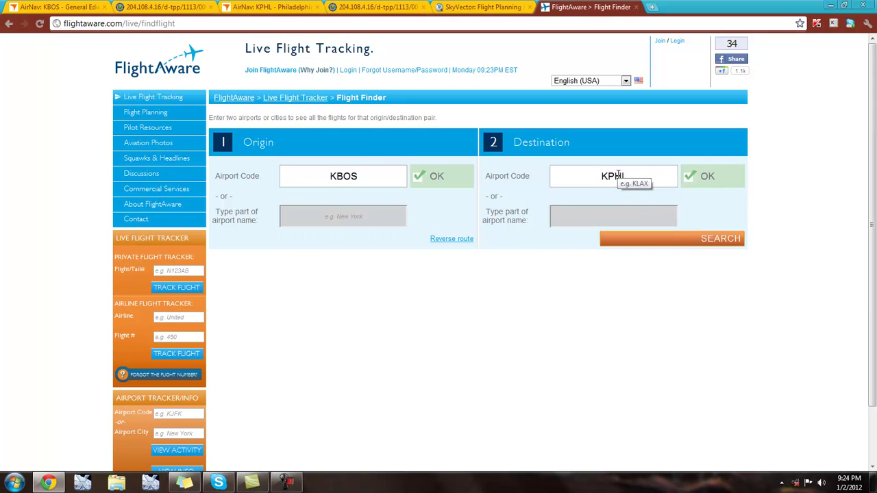
pyautogui.click(704, 239)
pyautogui.scroll(-6, 525, 260)
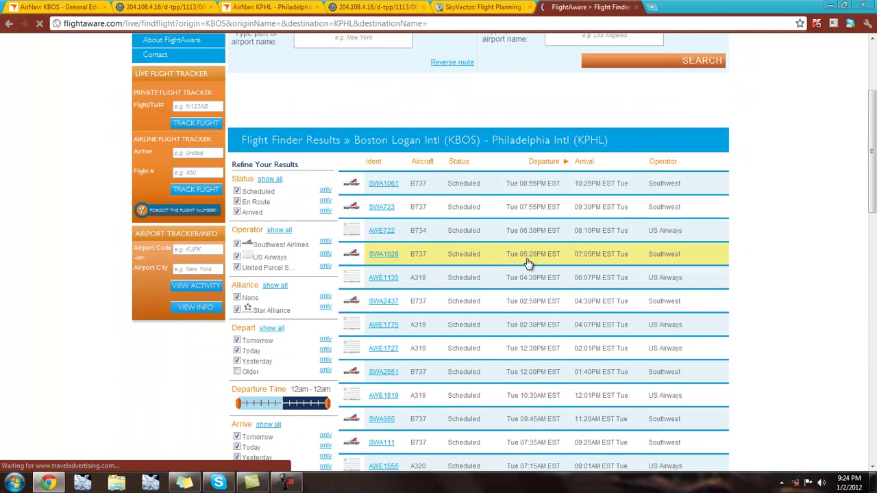
# Open the arrived flight SWA406 from the KBOS–KPHL results and compare its flown route with the one charted in SkyVector, returning to FlightAware.
pyautogui.scroll(-2, 496, 275)
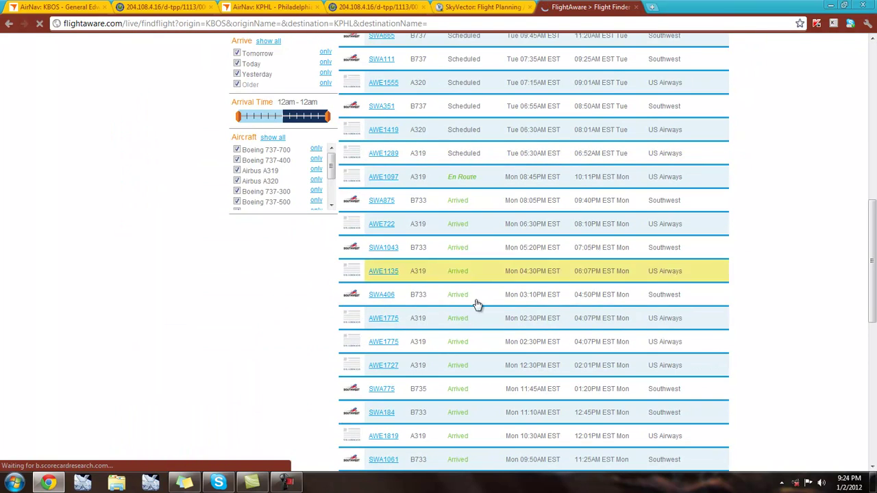
pyautogui.click(475, 296)
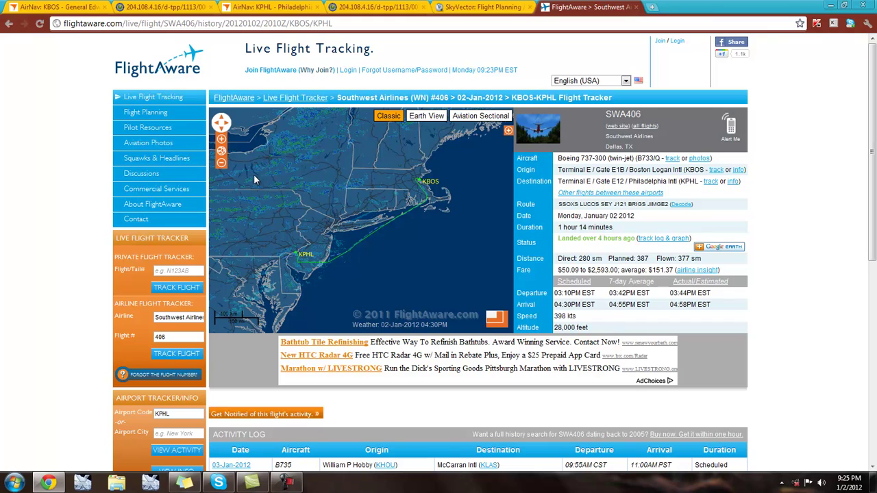
pyautogui.click(454, 6)
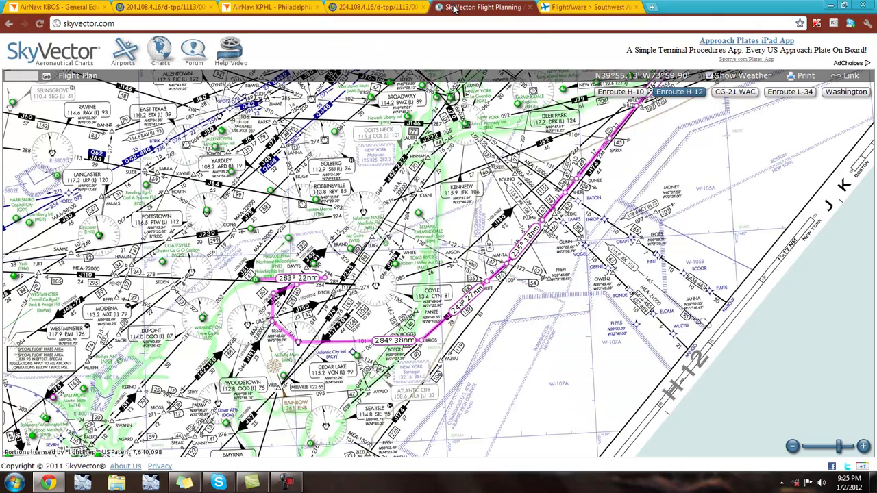
pyautogui.click(560, 6)
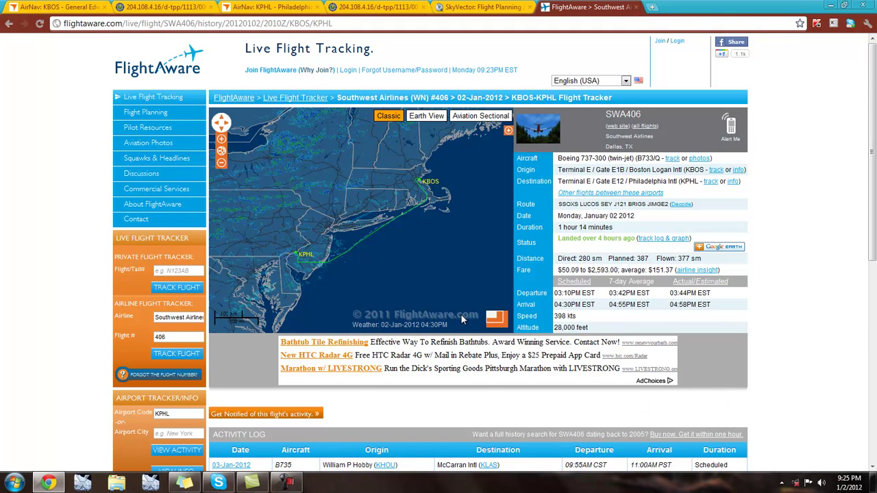
# Revisit the SkyVector route, AirNav's KPHL page and the JIMGE arrival chart, and return to the SWA406 flight page in FlightAware.
pyautogui.click(439, 5)
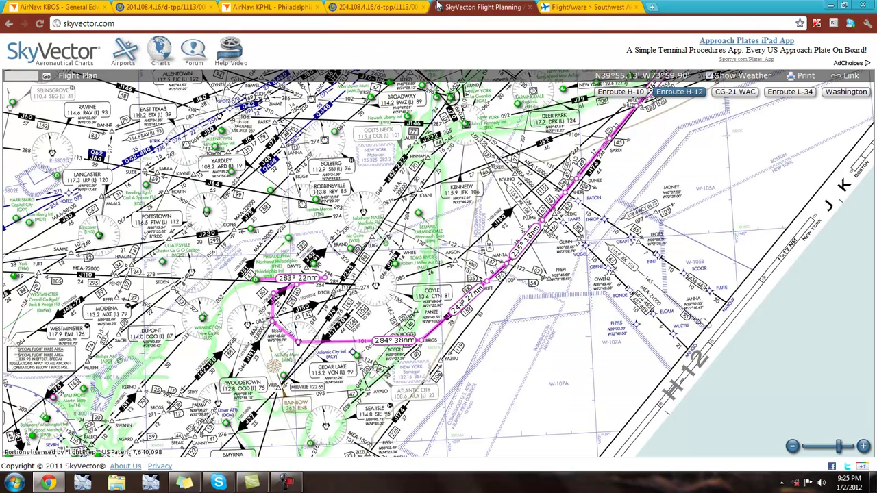
pyautogui.click(270, 6)
pyautogui.click(399, 6)
pyautogui.click(480, 6)
pyautogui.click(582, 6)
pyautogui.click(515, 7)
pyautogui.click(544, 6)
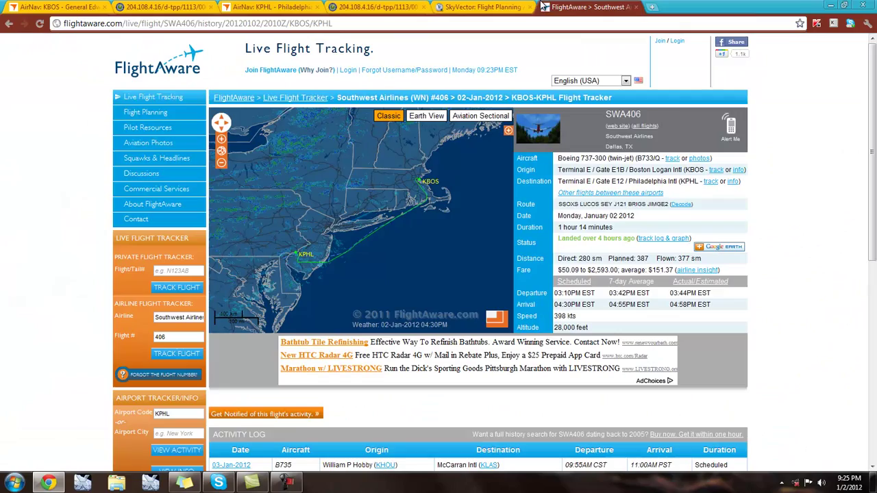